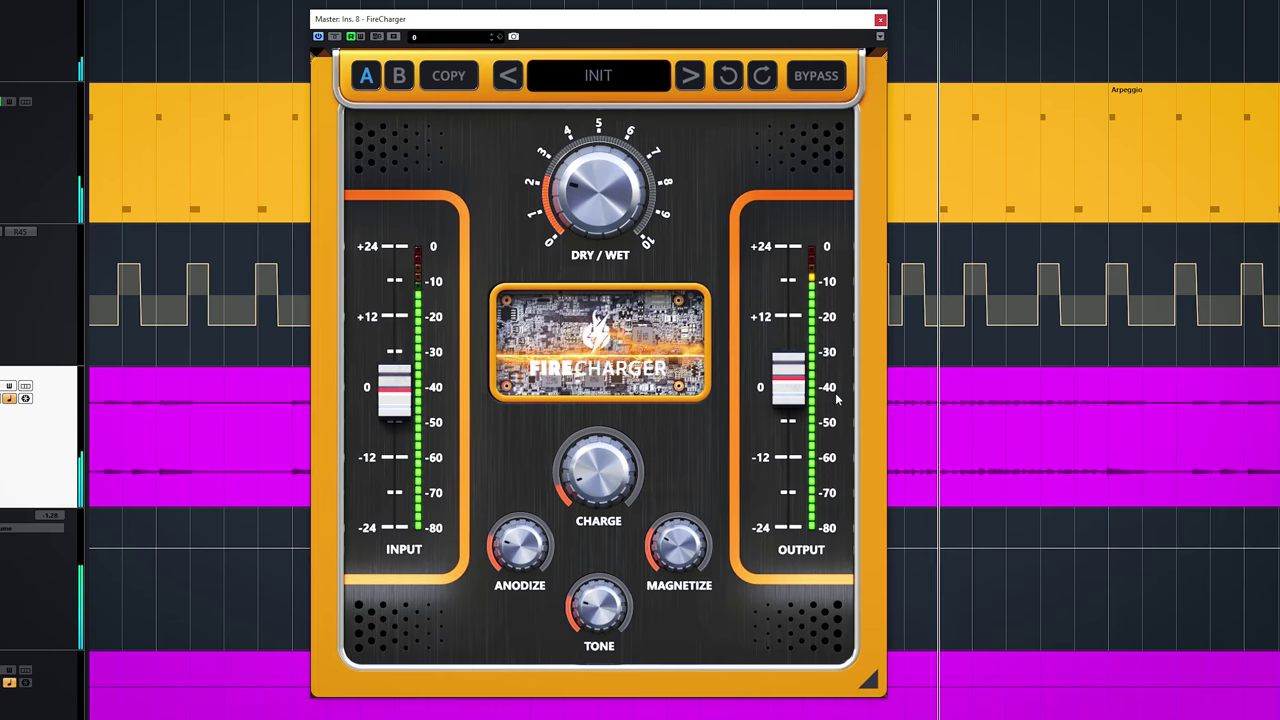
Step: Trim the master FireCharger's output, raise its dry/wet mix, and try Charge at about half before returning it to zero
{"action": "mouse_move", "coordinate": [788, 380]}
{"action": "left_mouse_down"}
{"action": "mouse_move", "coordinate": [788, 357]}
{"action": "mouse_move", "coordinate": [788, 385]}
{"action": "left_mouse_up"}
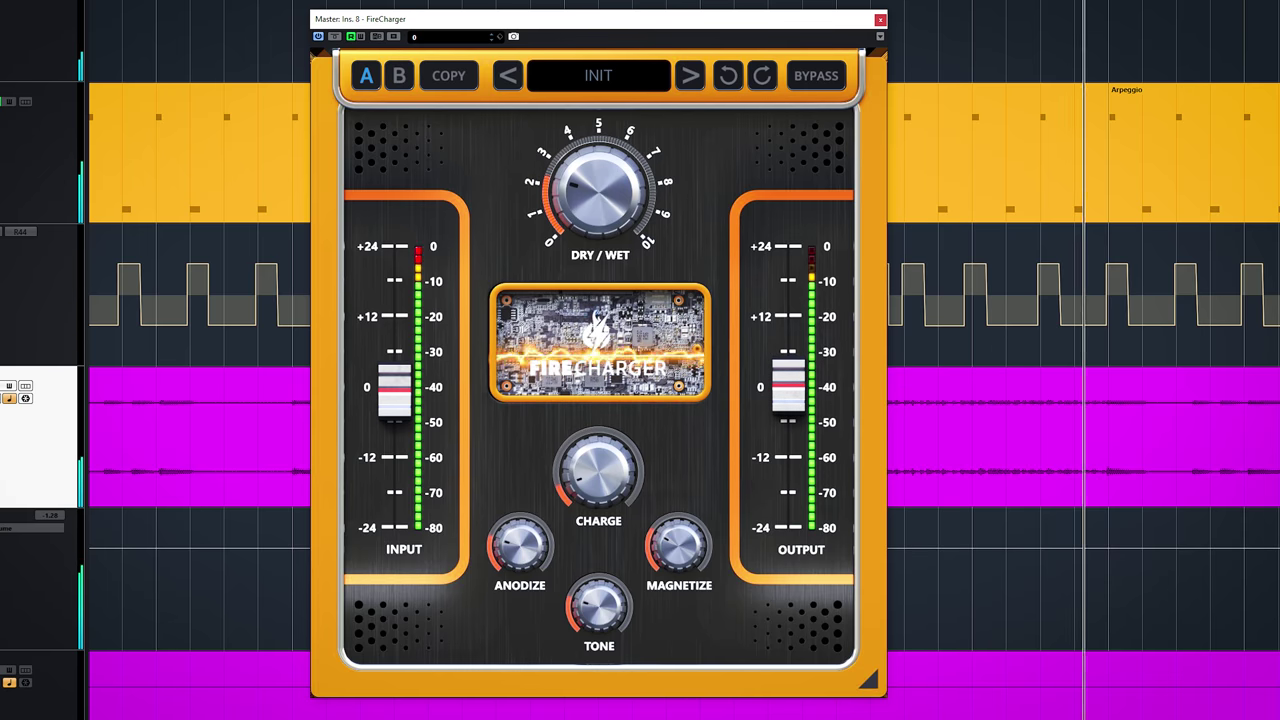
{"action": "left_click_drag", "start_coordinate": [598, 190], "coordinate": [598, 110]}
{"action": "left_click_drag", "start_coordinate": [364, 424], "coordinate": [364, 389]}
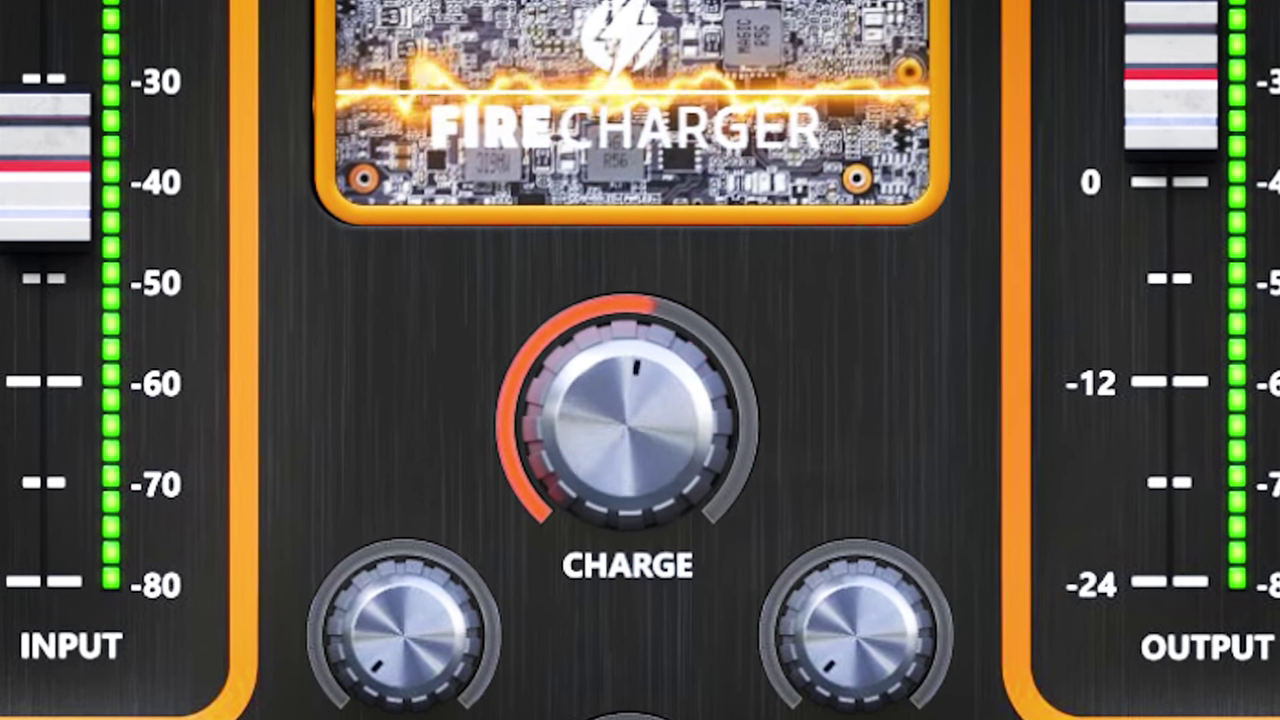
{"action": "left_click_drag", "start_coordinate": [512, 424], "coordinate": [512, 543]}
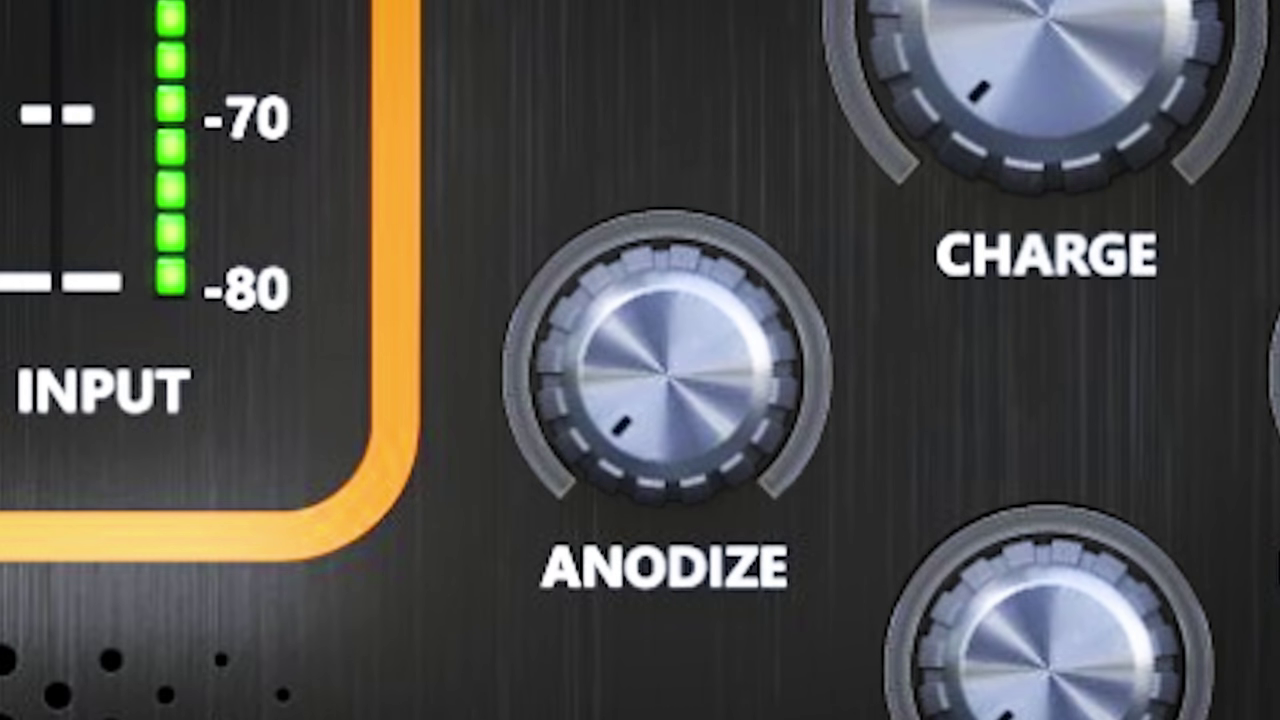
Step: Try the Anodize effect at low to medium amounts alongside slight Magnetize, and reduce Anodize again
{"action": "left_click_drag", "start_coordinate": [666, 375], "coordinate": [666, 295]}
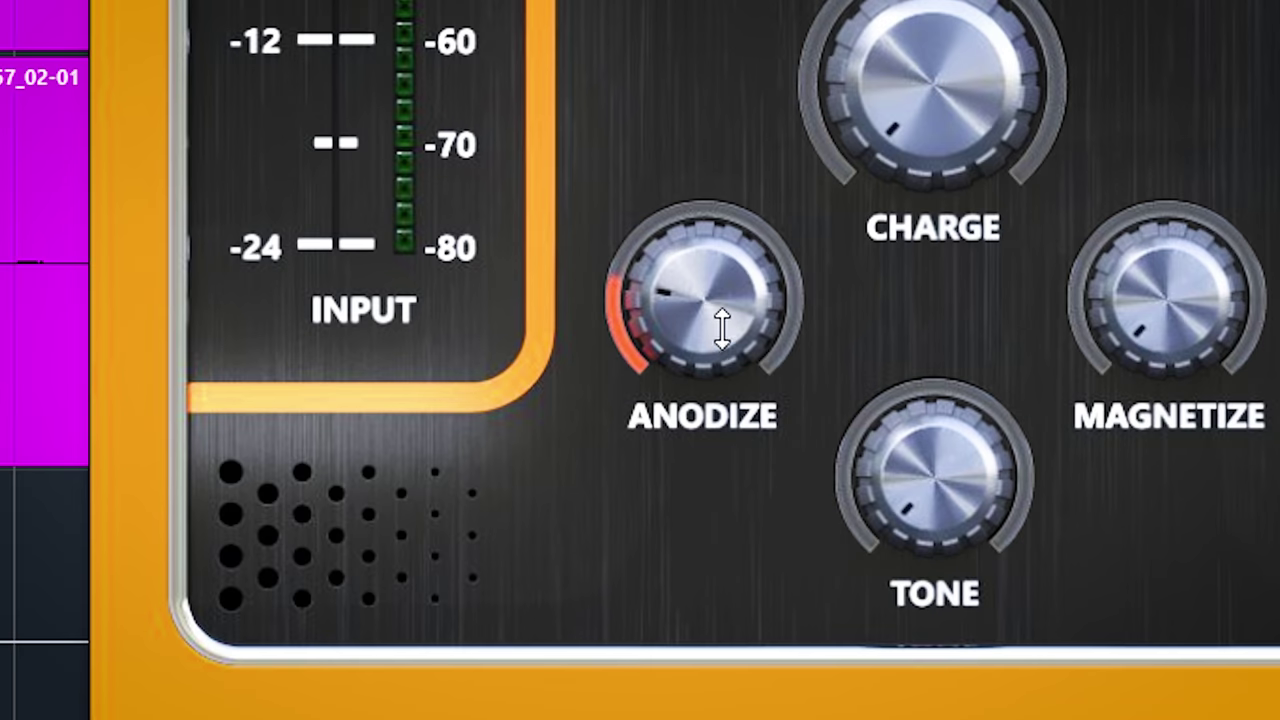
{"action": "left_click_drag", "start_coordinate": [722, 329], "coordinate": [722, 385]}
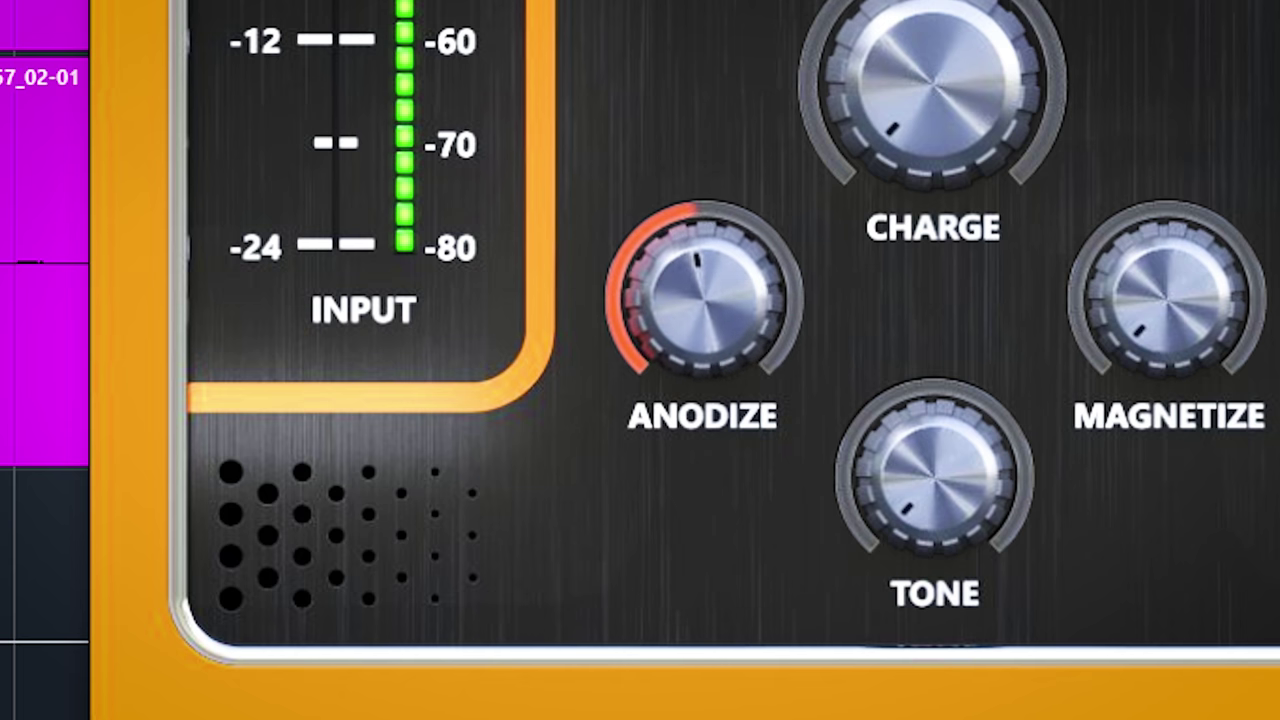
{"action": "left_click_drag", "start_coordinate": [705, 300], "coordinate": [705, 255]}
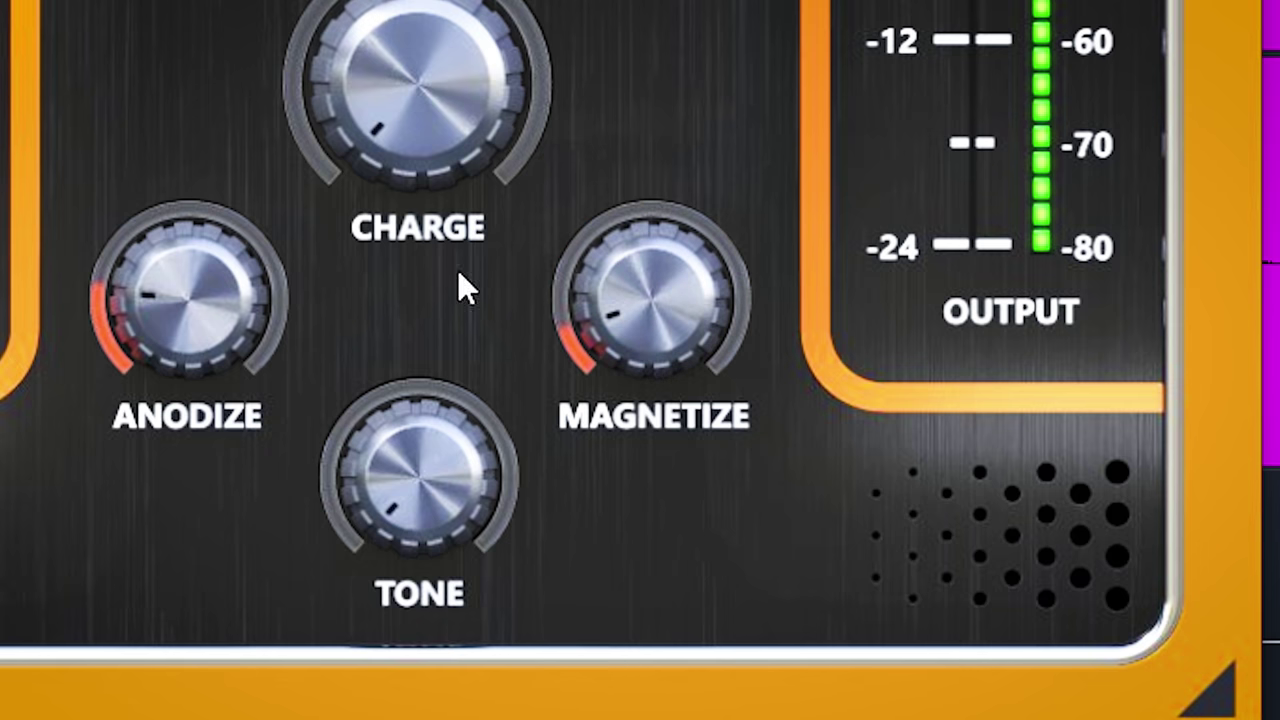
{"action": "left_click_drag", "start_coordinate": [265, 282], "coordinate": [265, 340]}
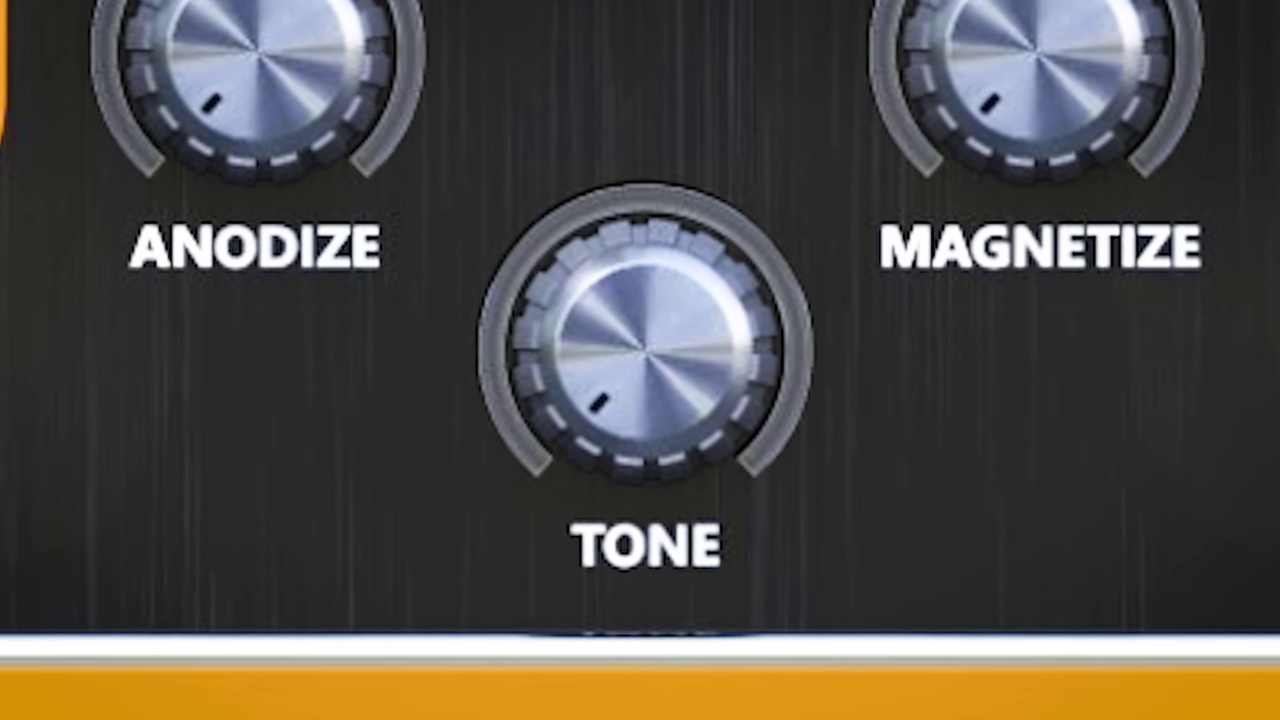
Step: Sweep Tone to its maximum and back down, and reduce the Magnetize amount
{"action": "left_click_drag", "start_coordinate": [678, 388], "coordinate": [678, 2]}
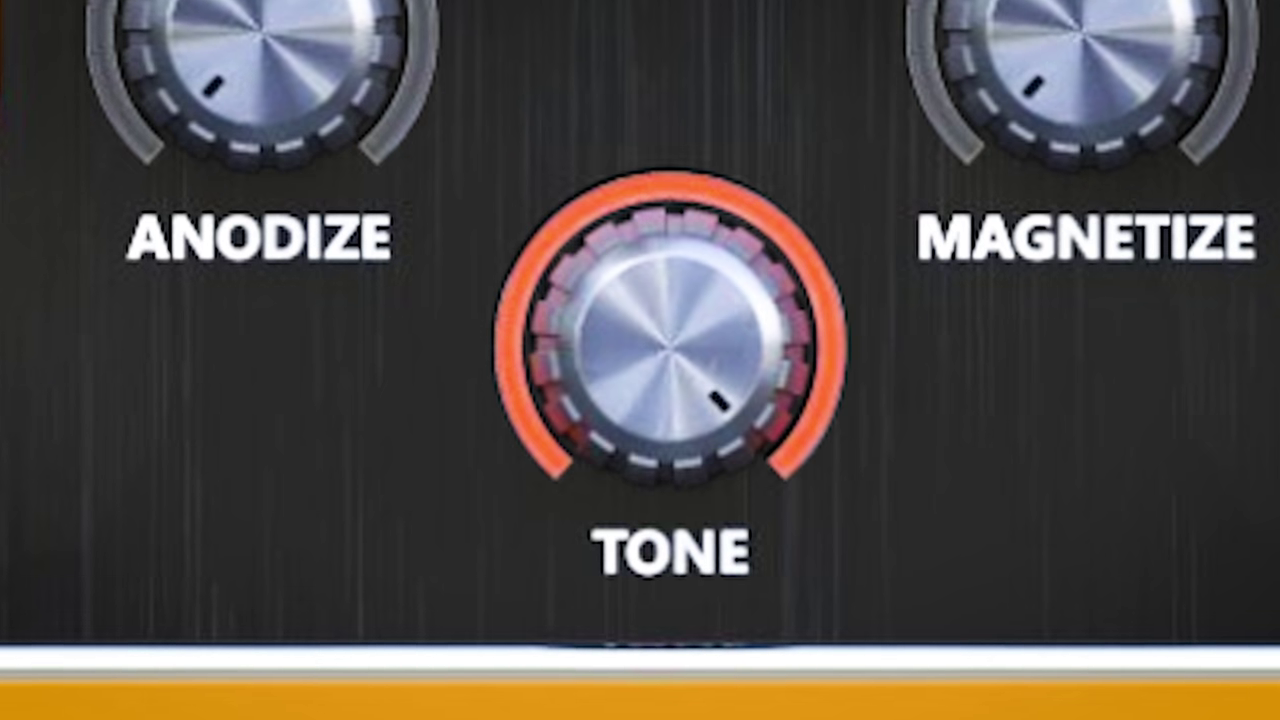
{"action": "left_click_drag", "start_coordinate": [777, 370], "coordinate": [777, 605]}
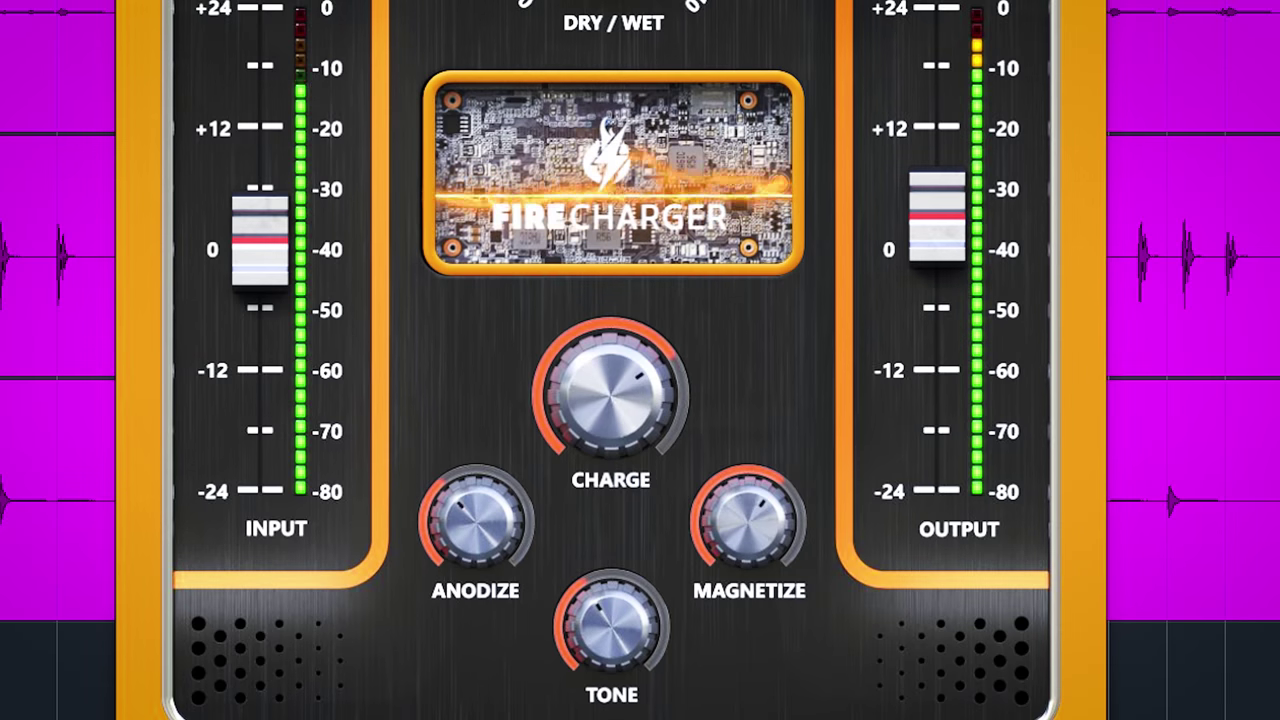
{"action": "left_click_drag", "start_coordinate": [749, 480], "coordinate": [749, 526]}
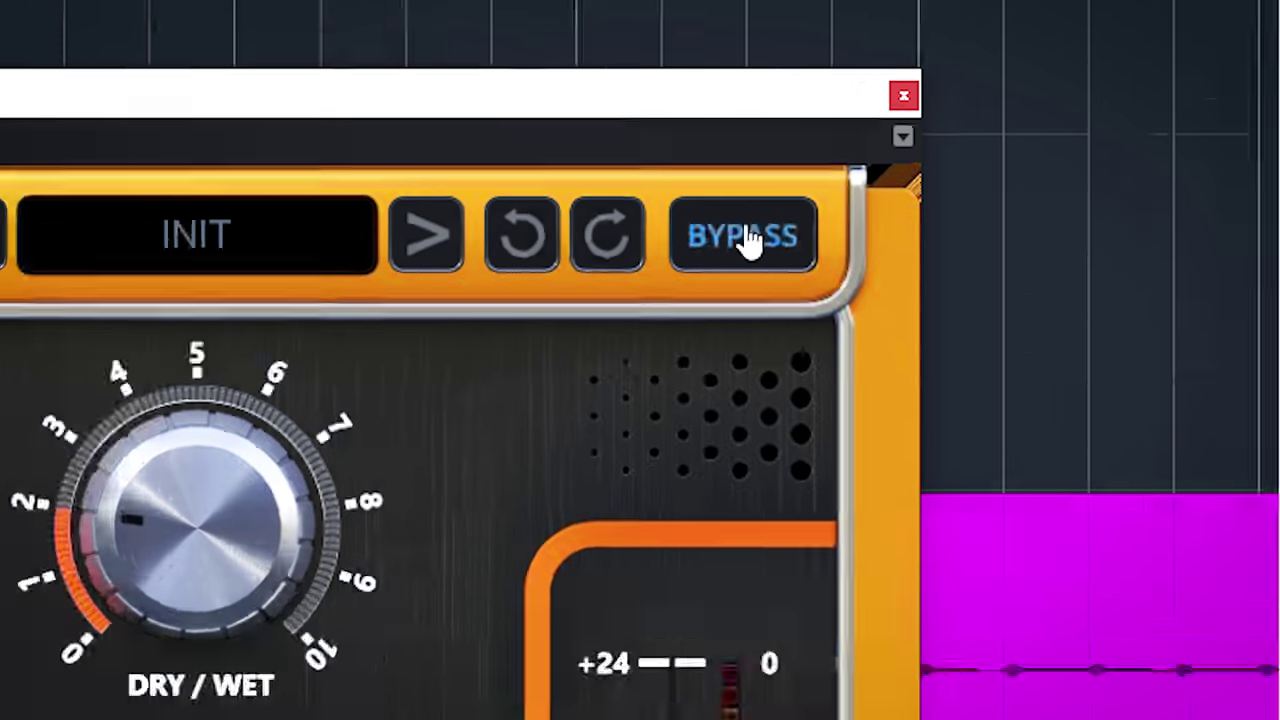
Step: Compare the master sound with FireCharger bypassed and active
{"action": "left_click", "coordinate": [901, 39]}
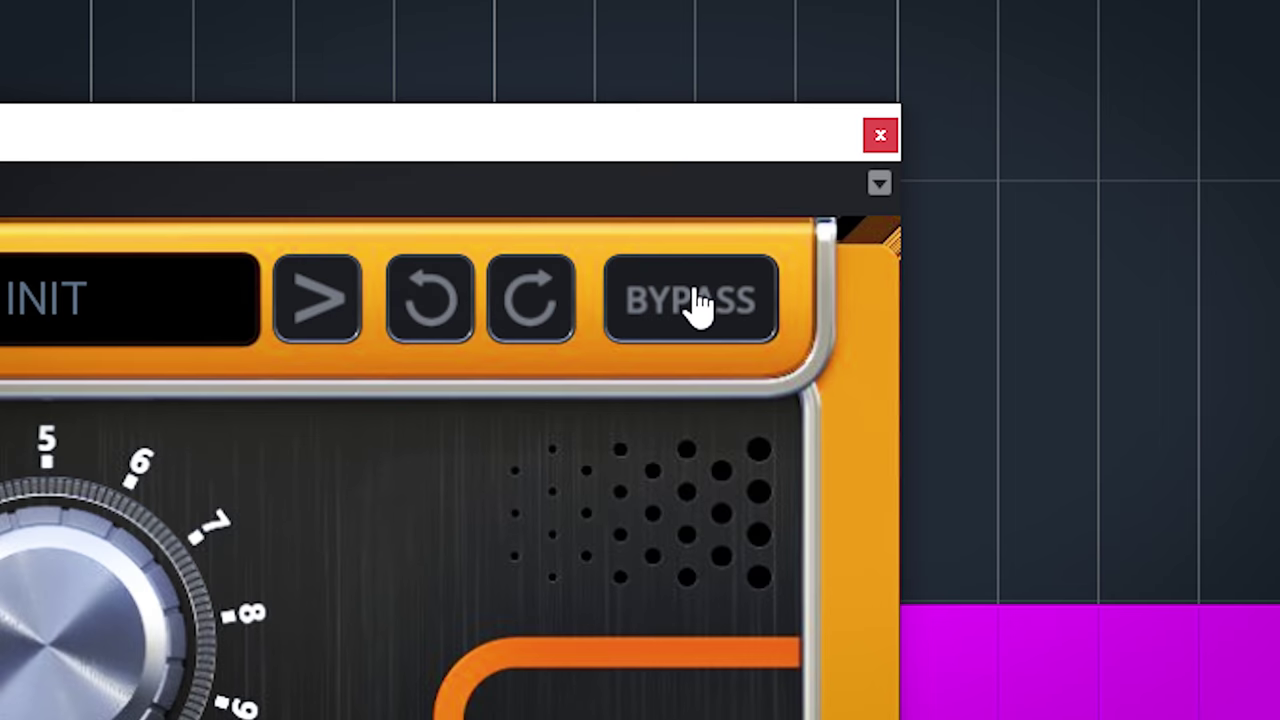
{"action": "left_click", "coordinate": [697, 305]}
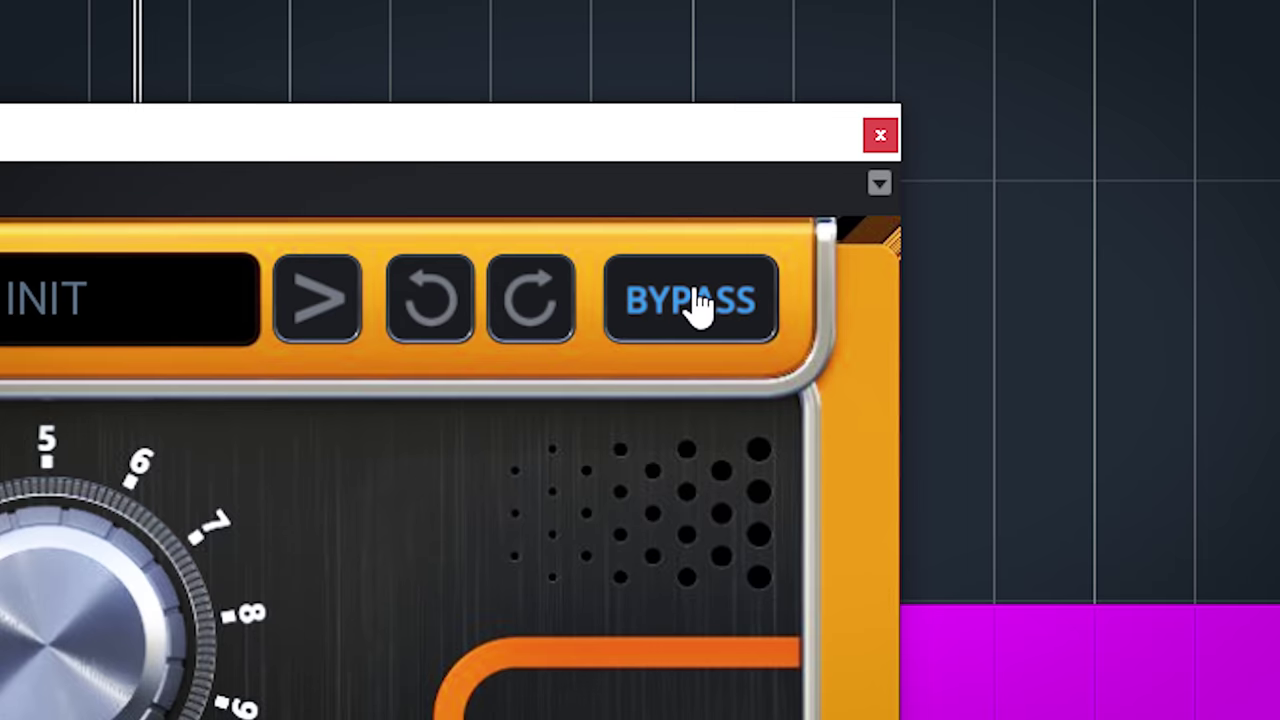
{"action": "left_click", "coordinate": [697, 300]}
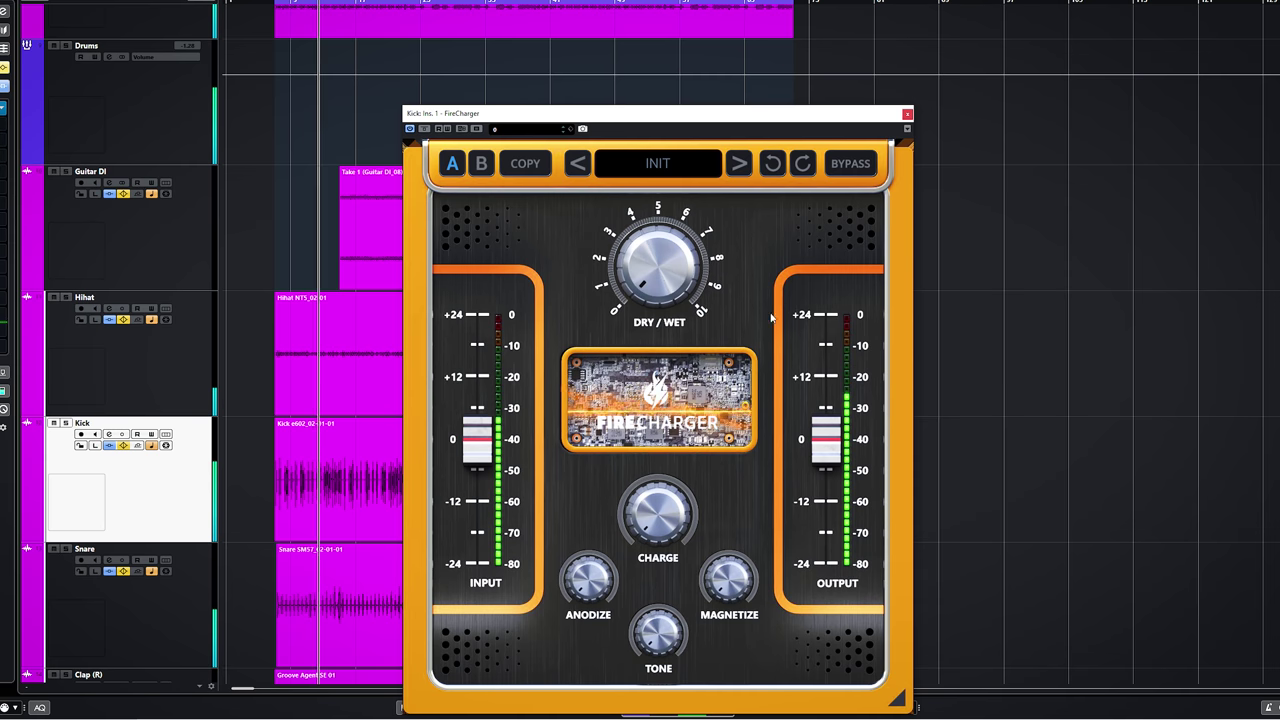
Step: On the kick's FireCharger, set dry/wet to about 6, Charge to about a third, a stronger Magnetize, and output to about +4 dB
{"action": "left_click_drag", "start_coordinate": [658, 268], "coordinate": [658, 180]}
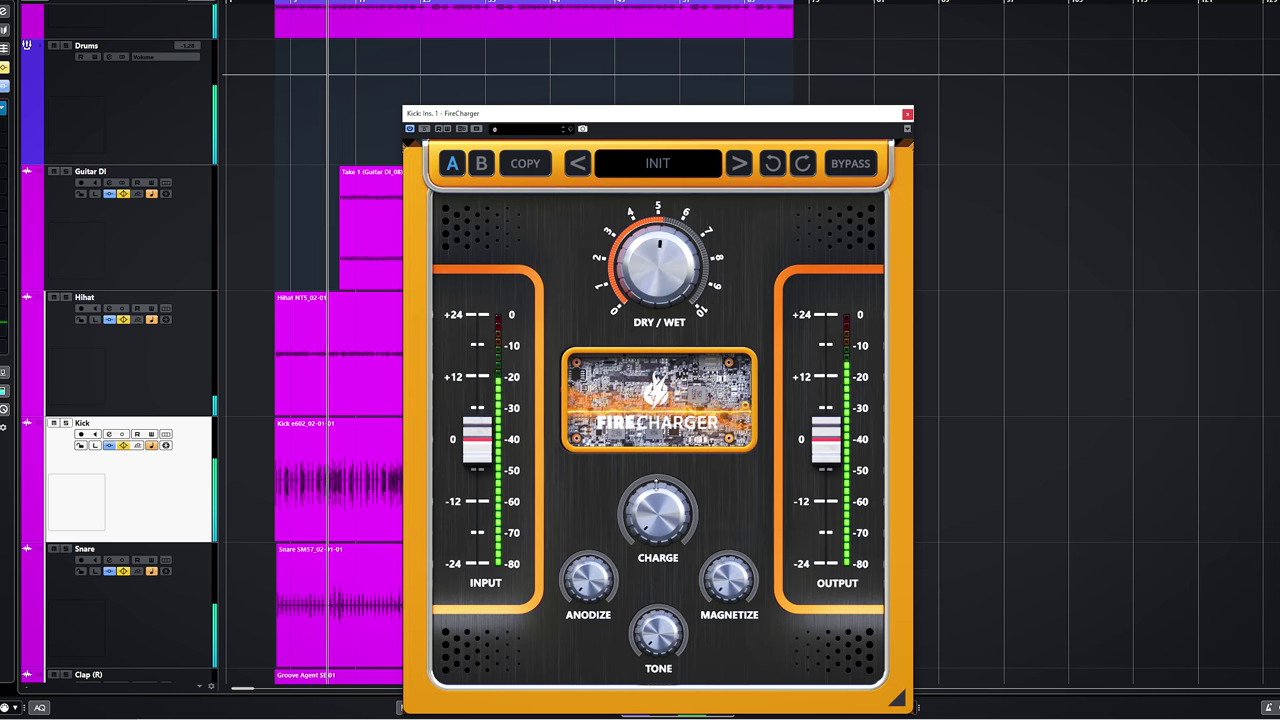
{"action": "left_click_drag", "start_coordinate": [656, 532], "coordinate": [656, 524]}
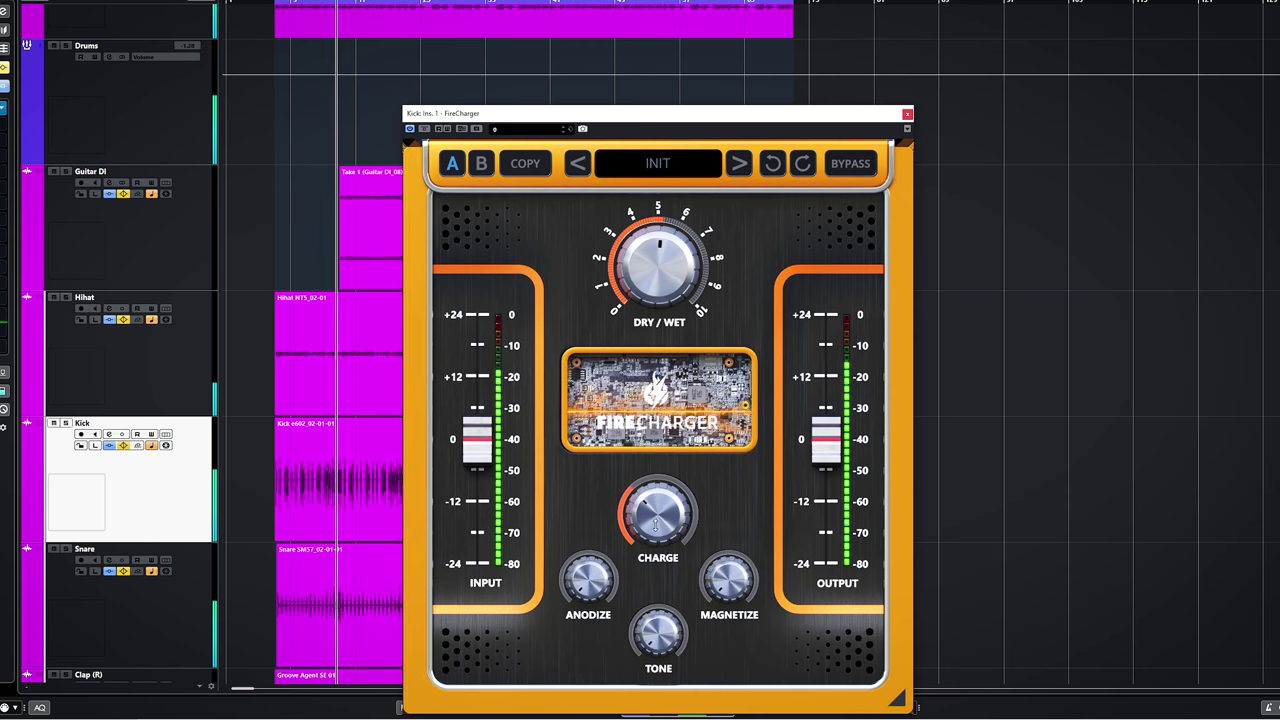
{"action": "left_click_drag", "start_coordinate": [729, 590], "coordinate": [729, 579]}
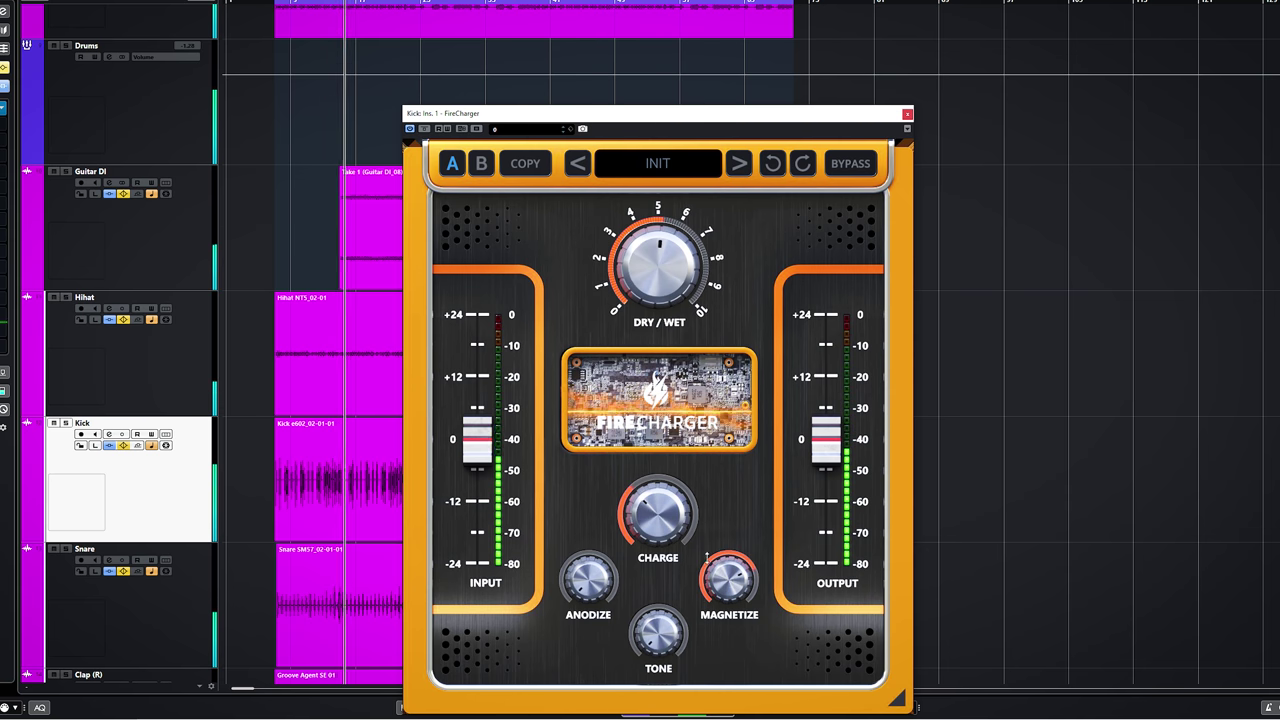
{"action": "mouse_move", "coordinate": [658, 262]}
{"action": "left_mouse_down"}
{"action": "mouse_move", "coordinate": [658, 210]}
{"action": "mouse_move", "coordinate": [658, 252]}
{"action": "left_mouse_up"}
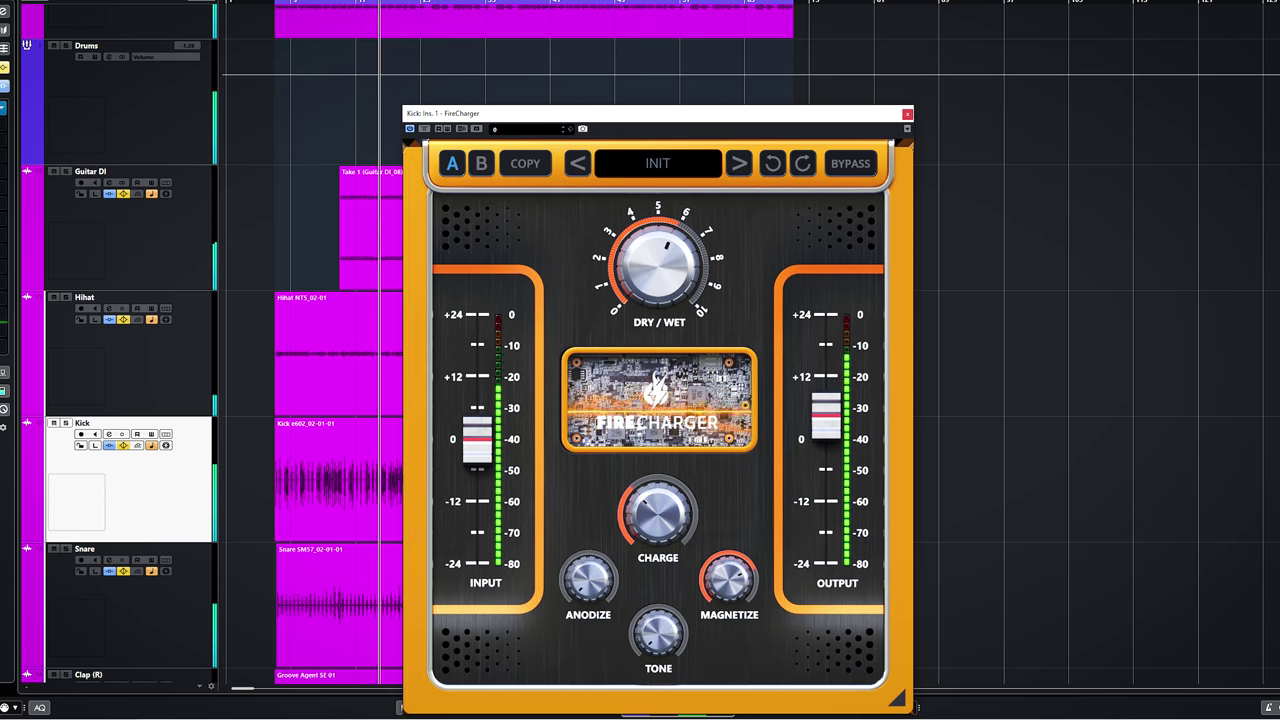
Step: Solo the kick track and compare its sound with FireCharger bypassed and active
{"action": "left_click", "coordinate": [66, 423]}
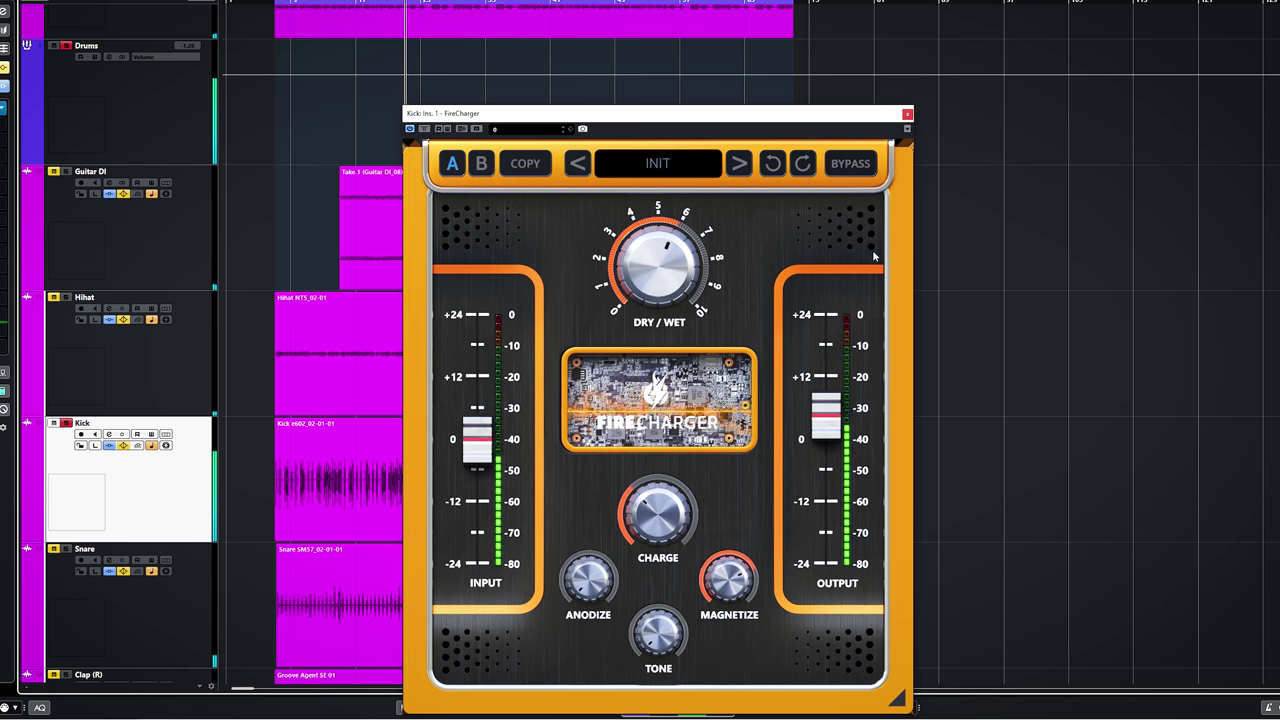
{"action": "left_click", "coordinate": [852, 168]}
{"action": "left_click", "coordinate": [854, 172]}
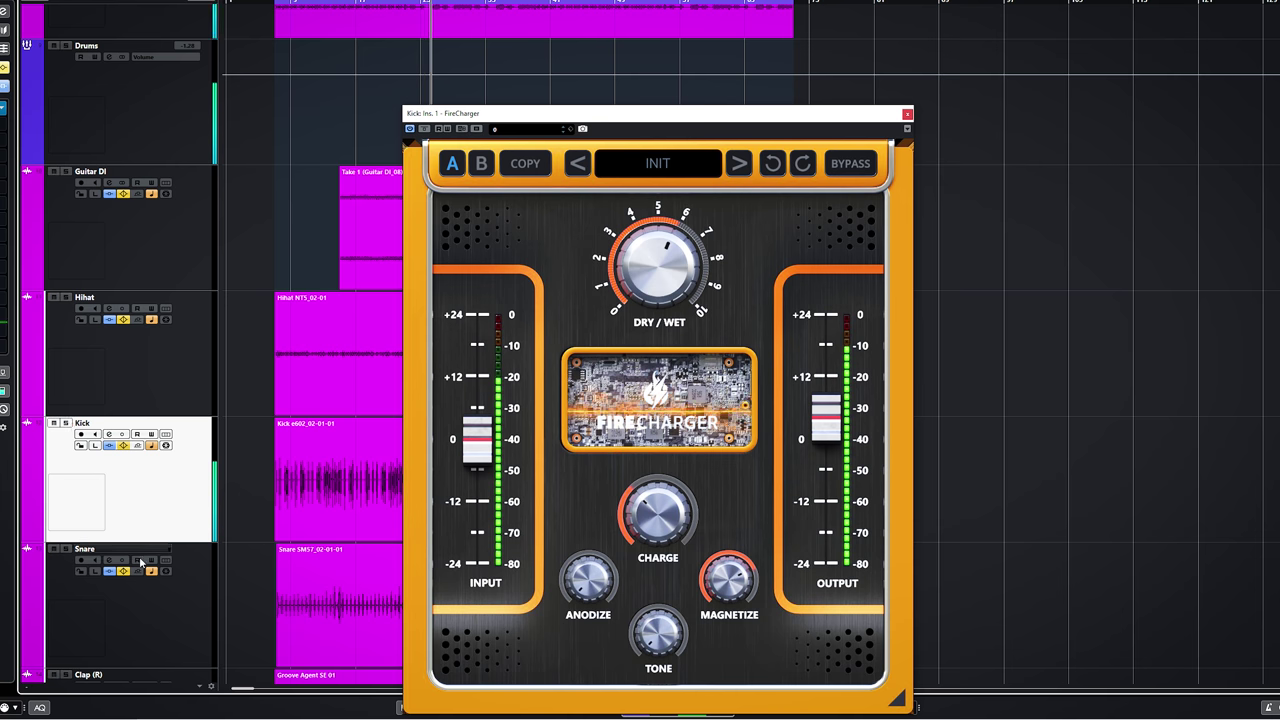
Step: Replace the kick's plugin window with the snare's FireCharger and set dry/wet to about 6, high Anodize and Tone, light Charge, and moderate Magnetize
{"action": "left_click", "coordinate": [170, 609]}
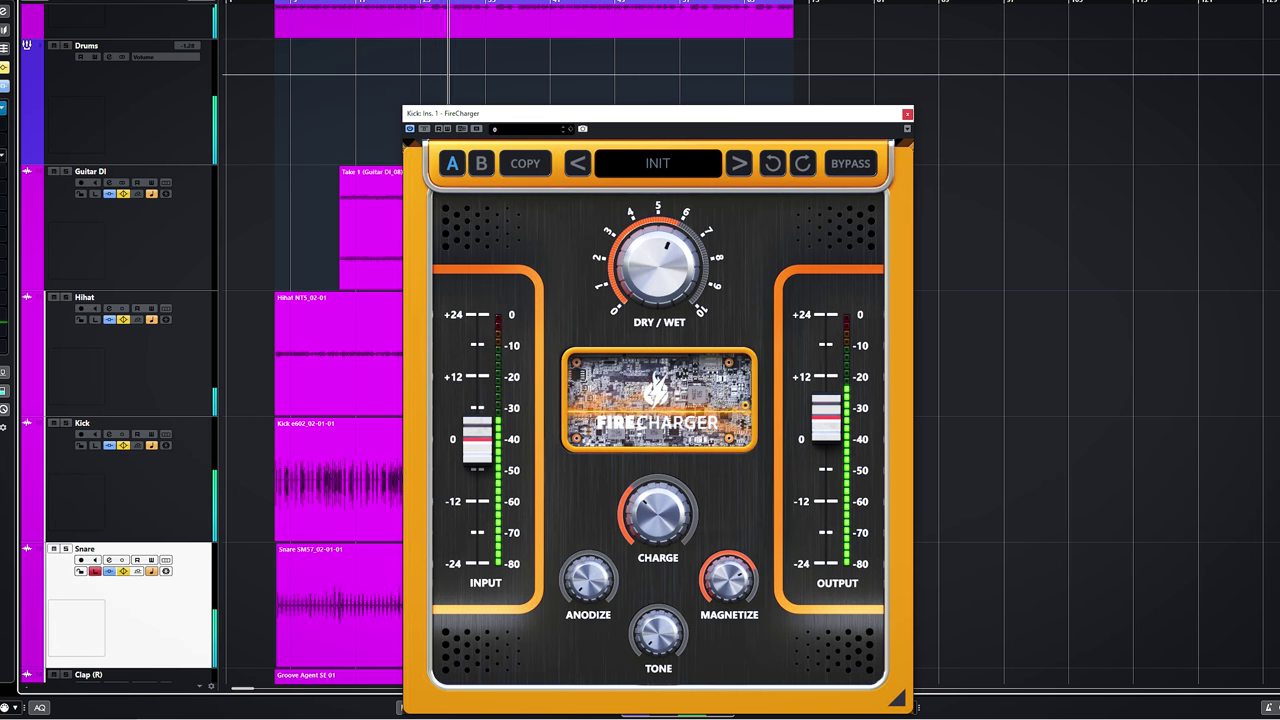
{"action": "left_click", "coordinate": [907, 113]}
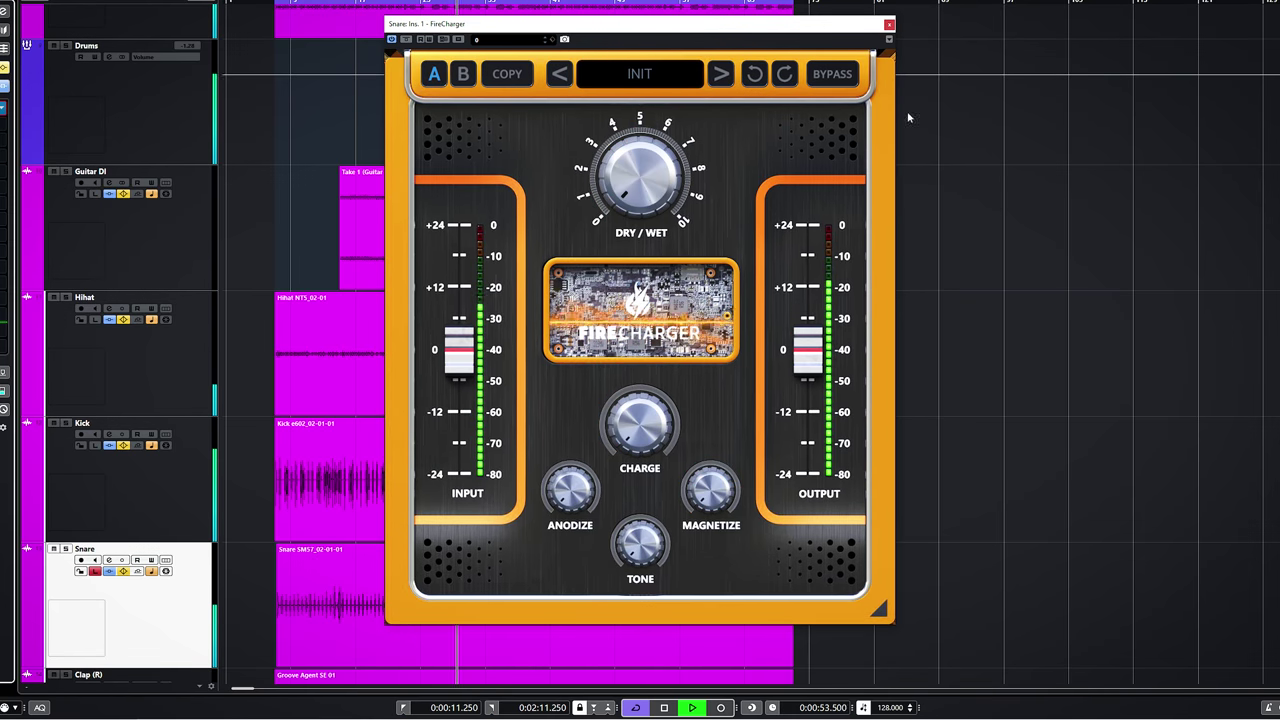
{"action": "left_click_drag", "start_coordinate": [622, 180], "coordinate": [622, 155]}
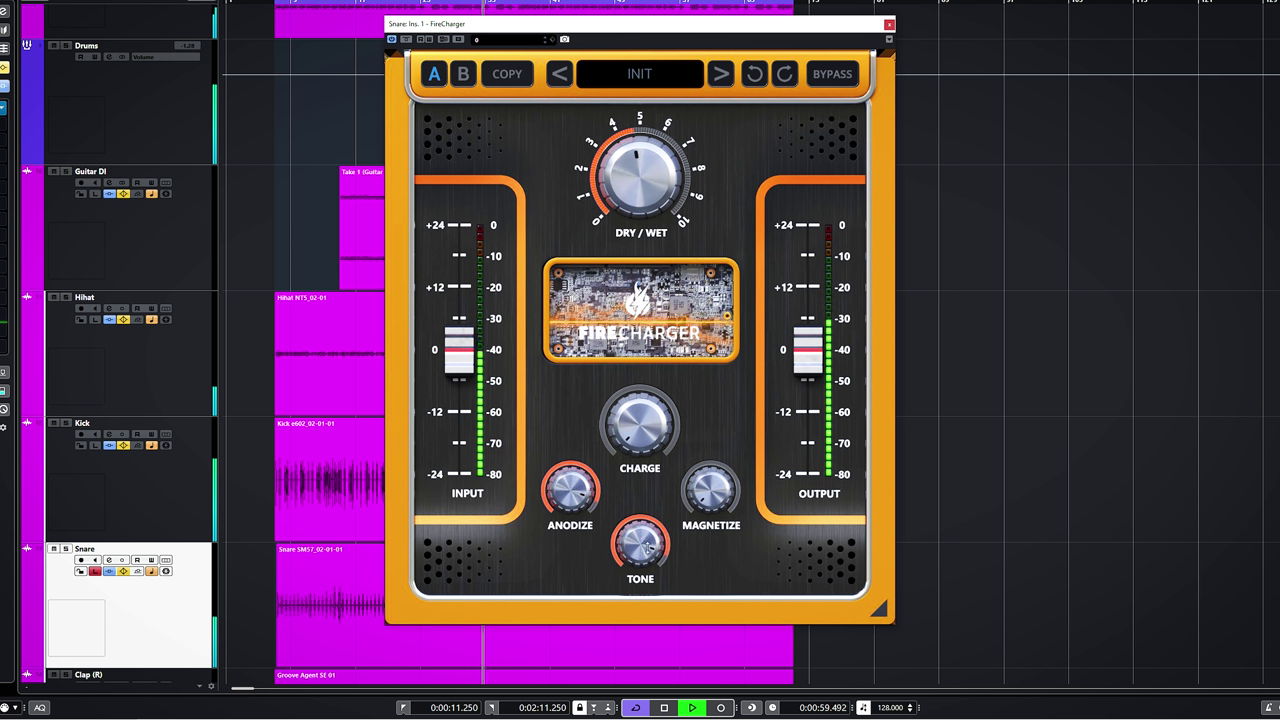
{"action": "left_click_drag", "start_coordinate": [645, 175], "coordinate": [645, 160]}
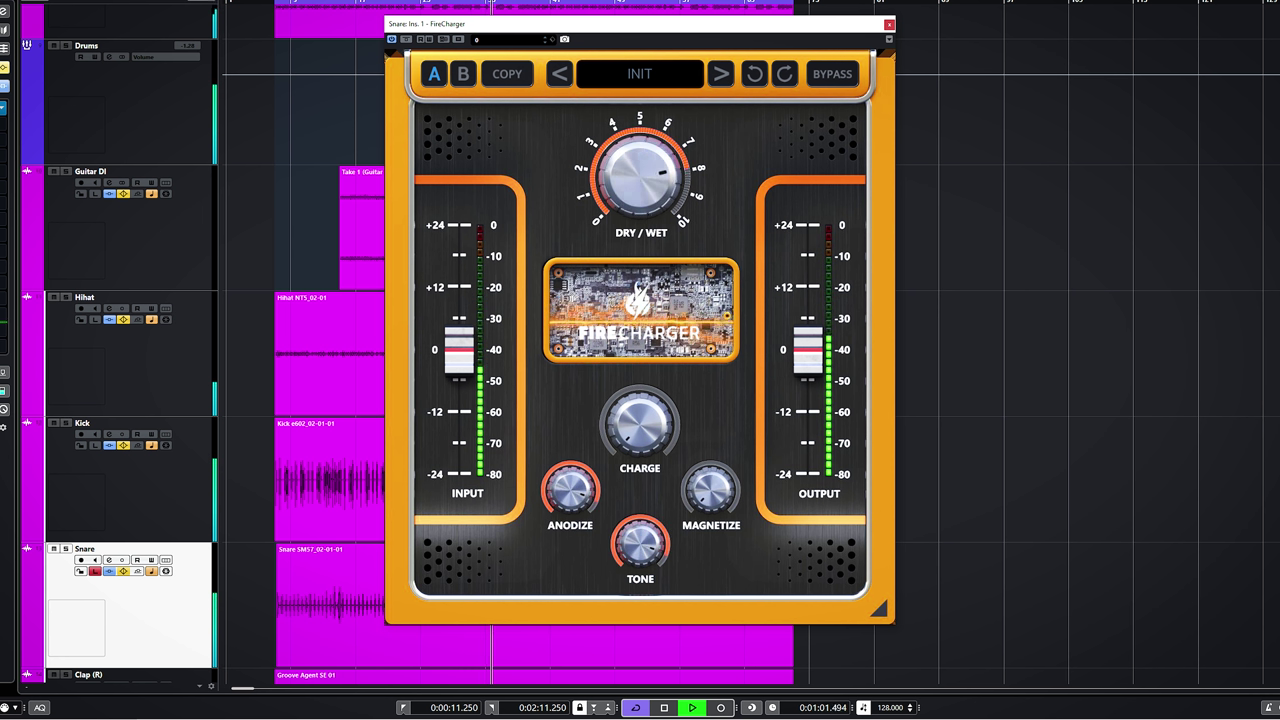
{"action": "left_click_drag", "start_coordinate": [640, 425], "coordinate": [640, 418]}
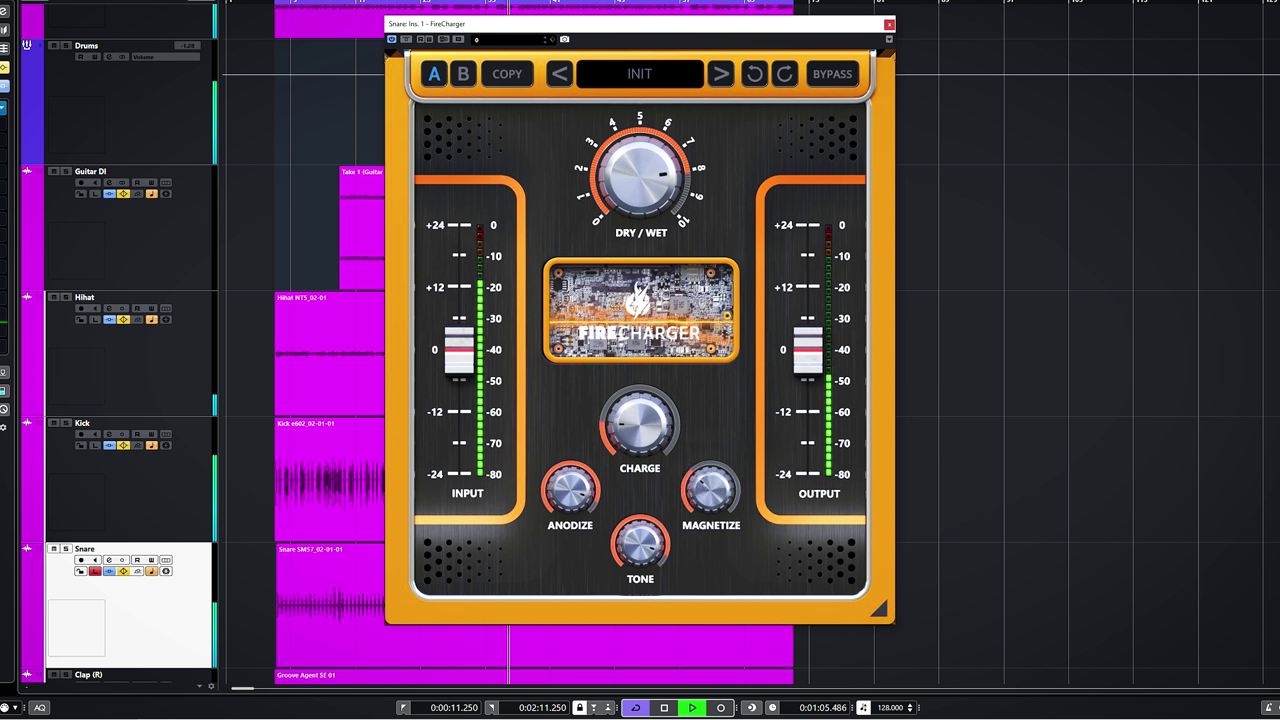
{"action": "mouse_move", "coordinate": [653, 178]}
{"action": "left_mouse_down"}
{"action": "mouse_move", "coordinate": [653, 228]}
{"action": "mouse_move", "coordinate": [653, 178]}
{"action": "left_mouse_up"}
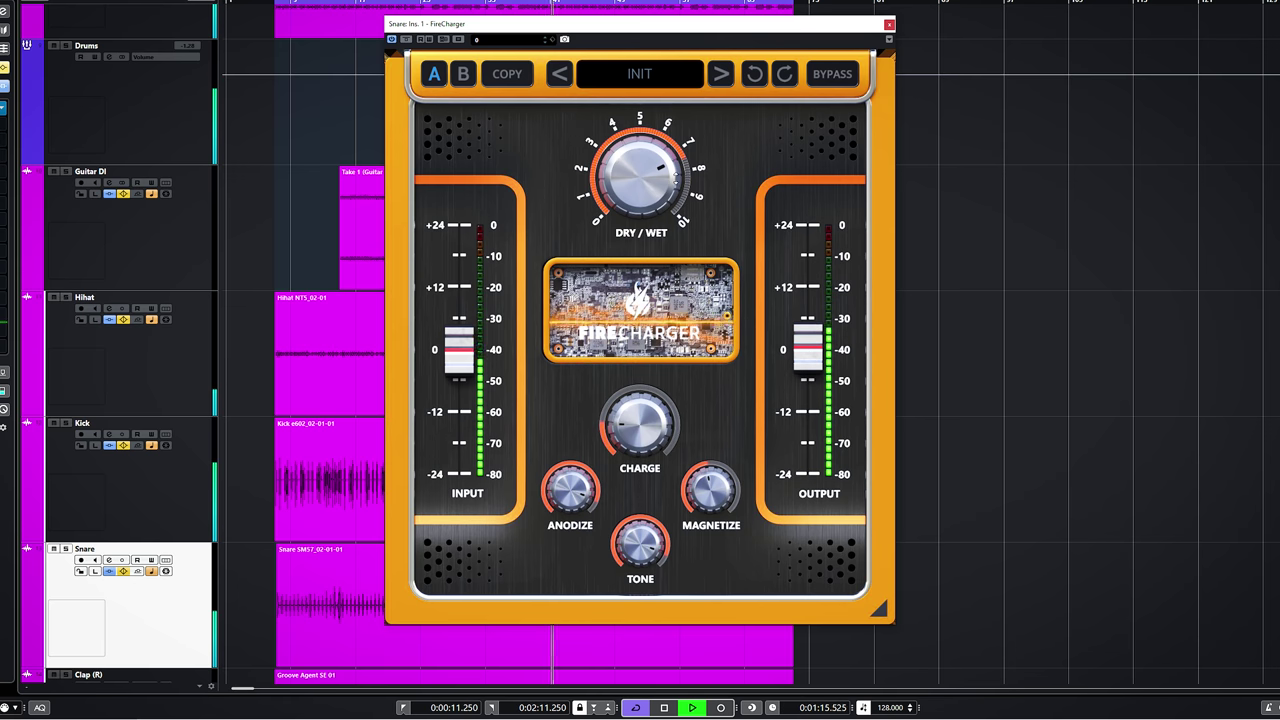
{"action": "left_click_drag", "start_coordinate": [653, 178], "coordinate": [653, 182]}
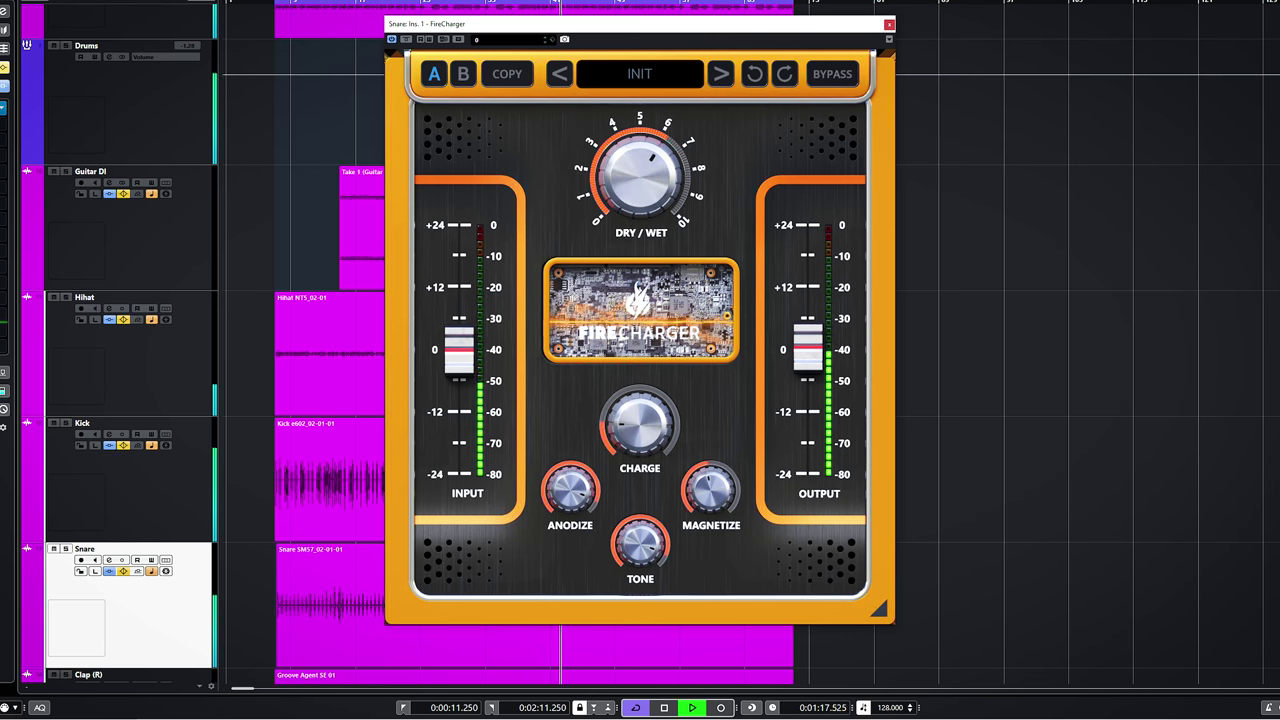
Step: Compare the snare with FireCharger bypassed and active, and close its plugin window
{"action": "left_click", "coordinate": [844, 80]}
{"action": "left_click", "coordinate": [844, 80]}
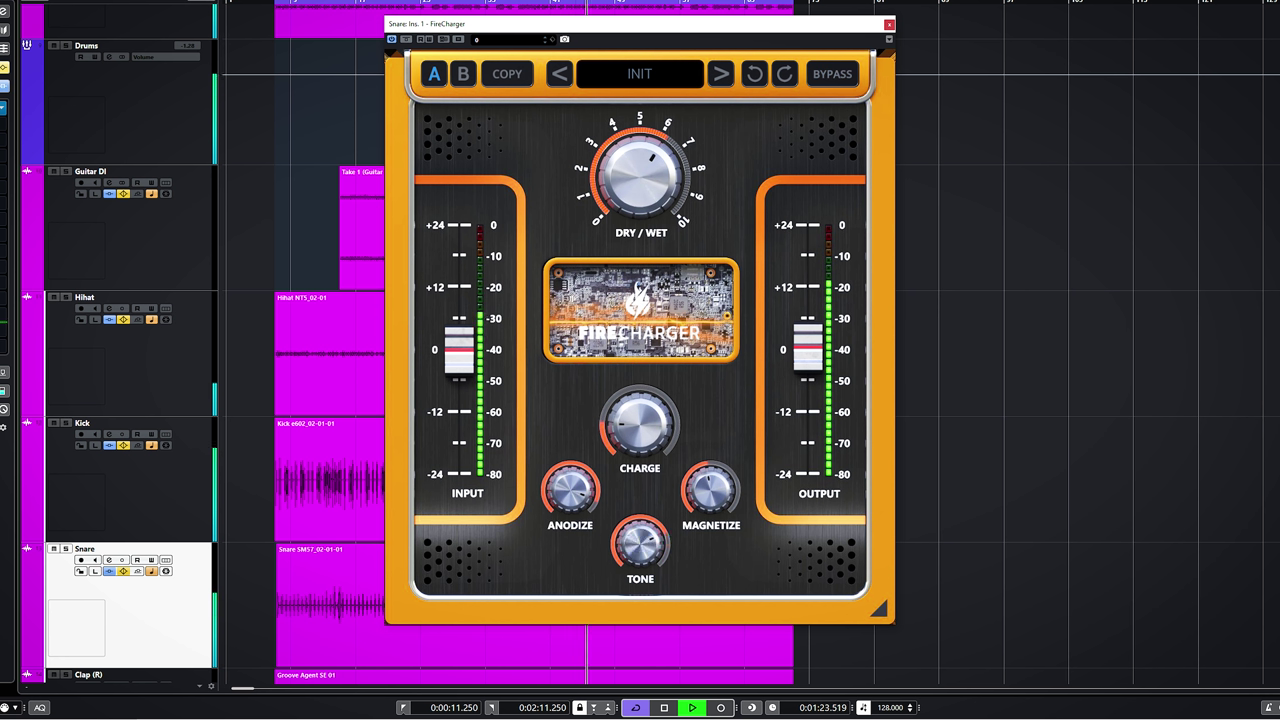
{"action": "left_click", "coordinate": [890, 25]}
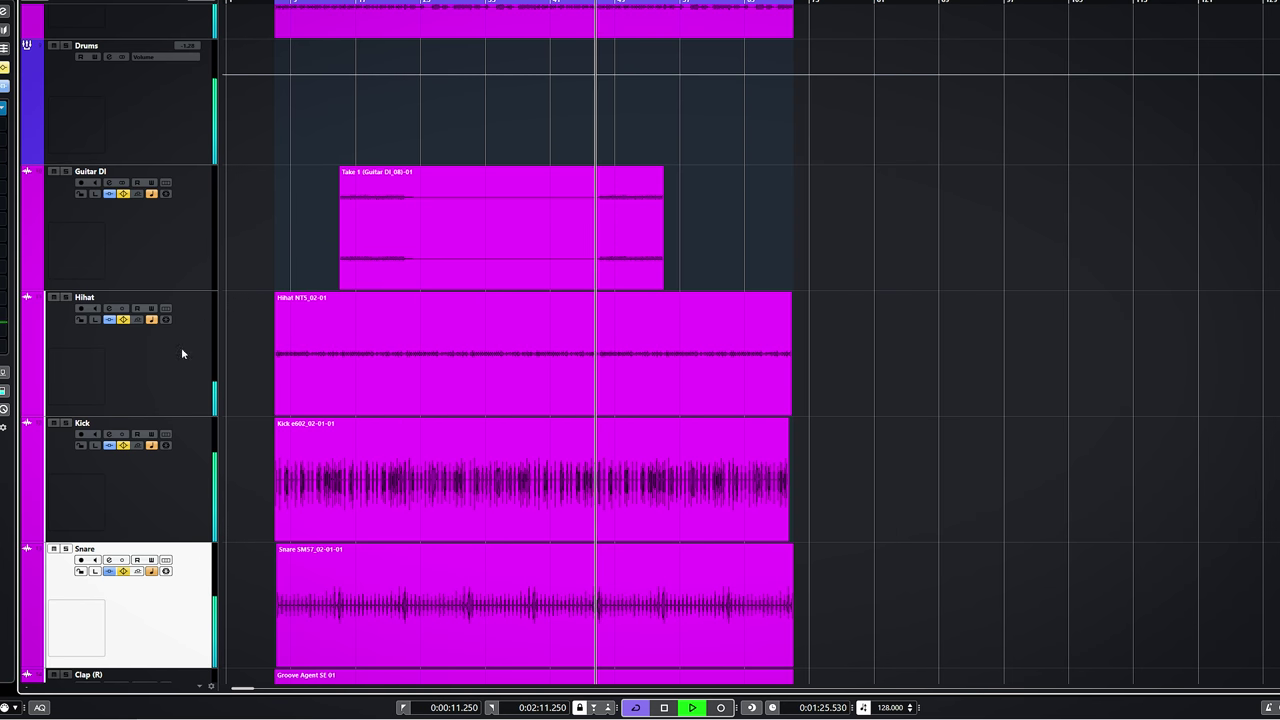
Step: Select the Synth 01 track and open its FireCharger insert
{"action": "scroll", "coordinate": [182, 373], "scroll_direction": "up", "scroll_amount": 3}
{"action": "scroll", "coordinate": [250, 374], "scroll_direction": "up", "scroll_amount": 2}
{"action": "scroll", "coordinate": [280, 378], "scroll_direction": "up", "scroll_amount": 2}
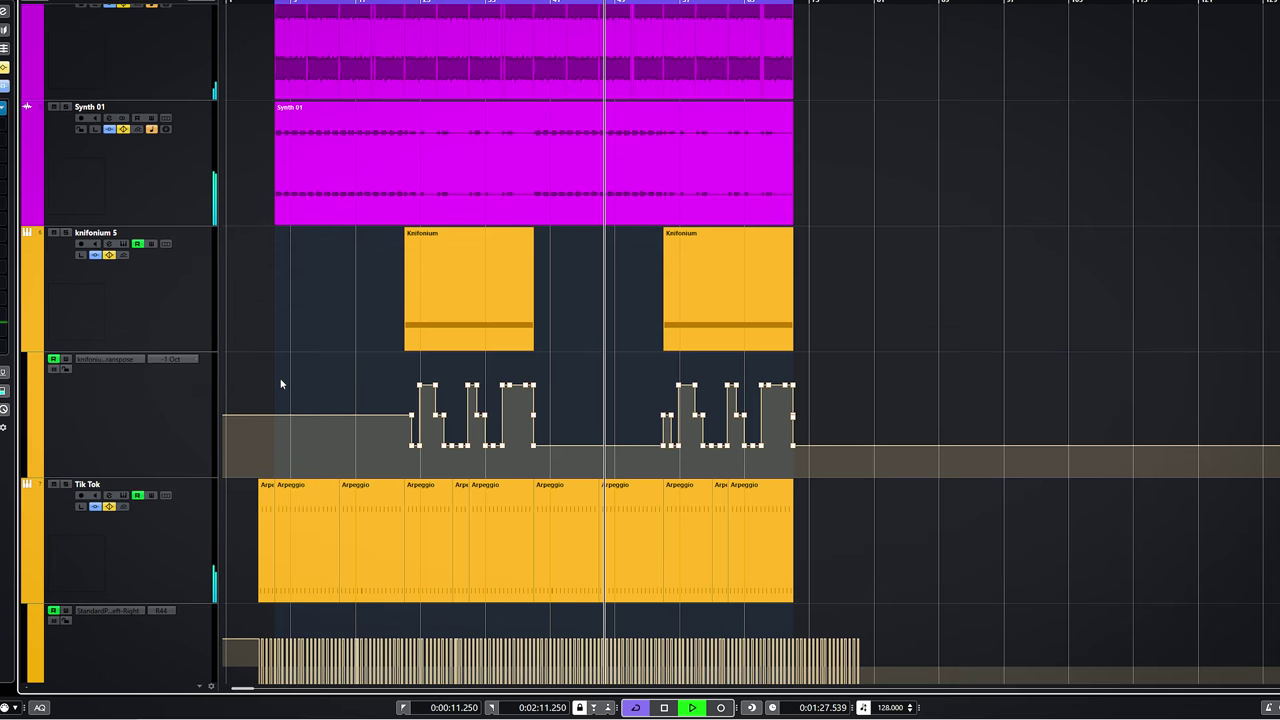
{"action": "left_click", "coordinate": [192, 295]}
{"action": "left_click", "coordinate": [183, 208]}
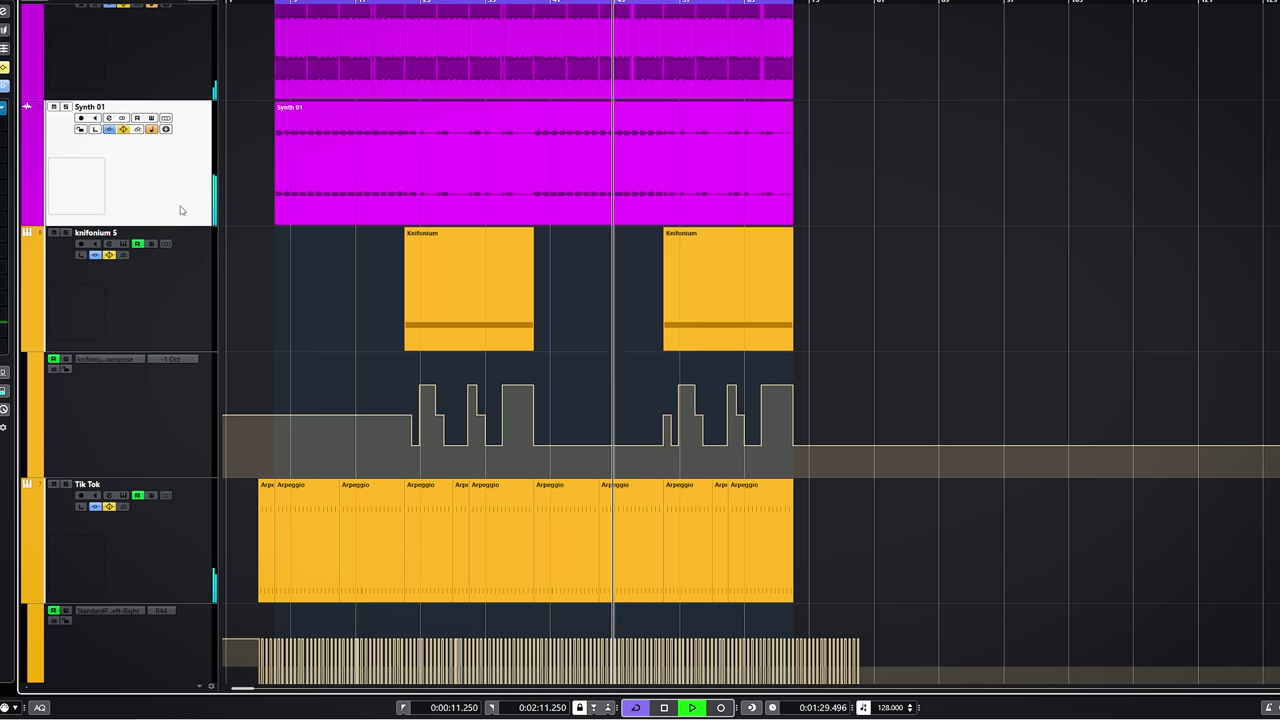
{"action": "left_click", "coordinate": [118, 135]}
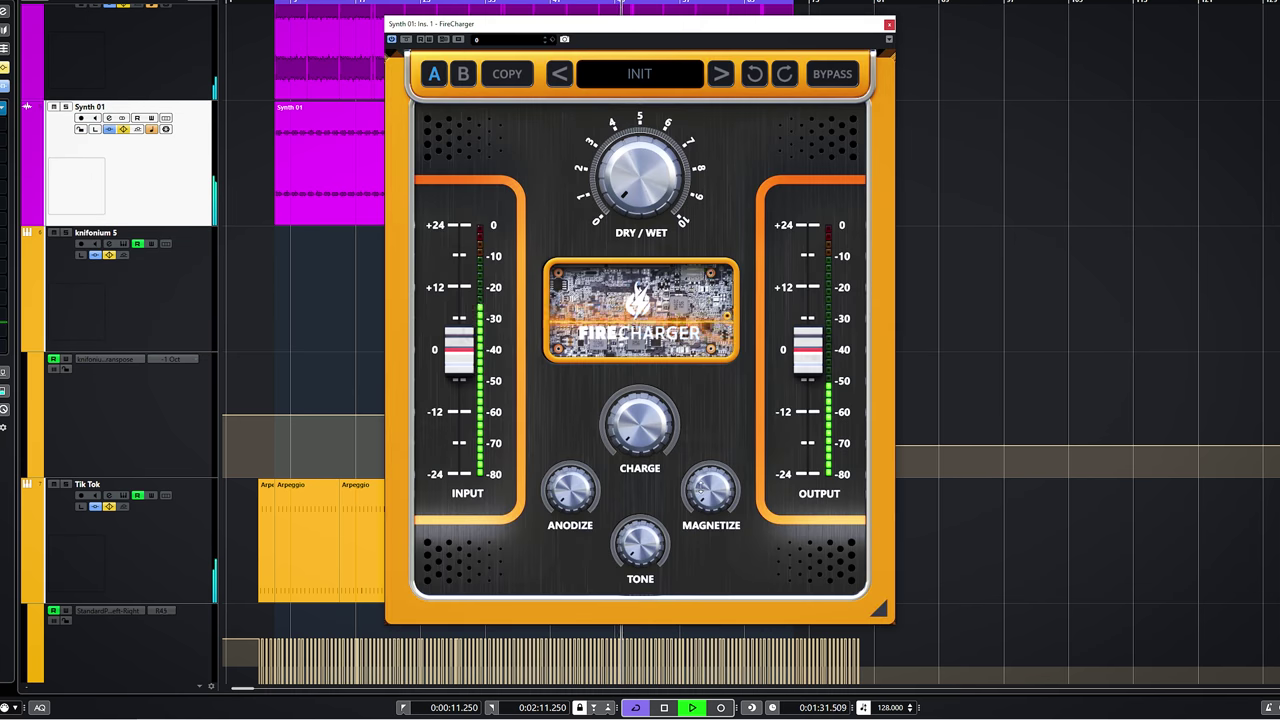
Step: Set the synth's FireCharger to about 6 dry/wet, with high Tone and Magnetize, moderate Charge, and light Anodize
{"action": "left_click_drag", "start_coordinate": [627, 326], "coordinate": [627, 200]}
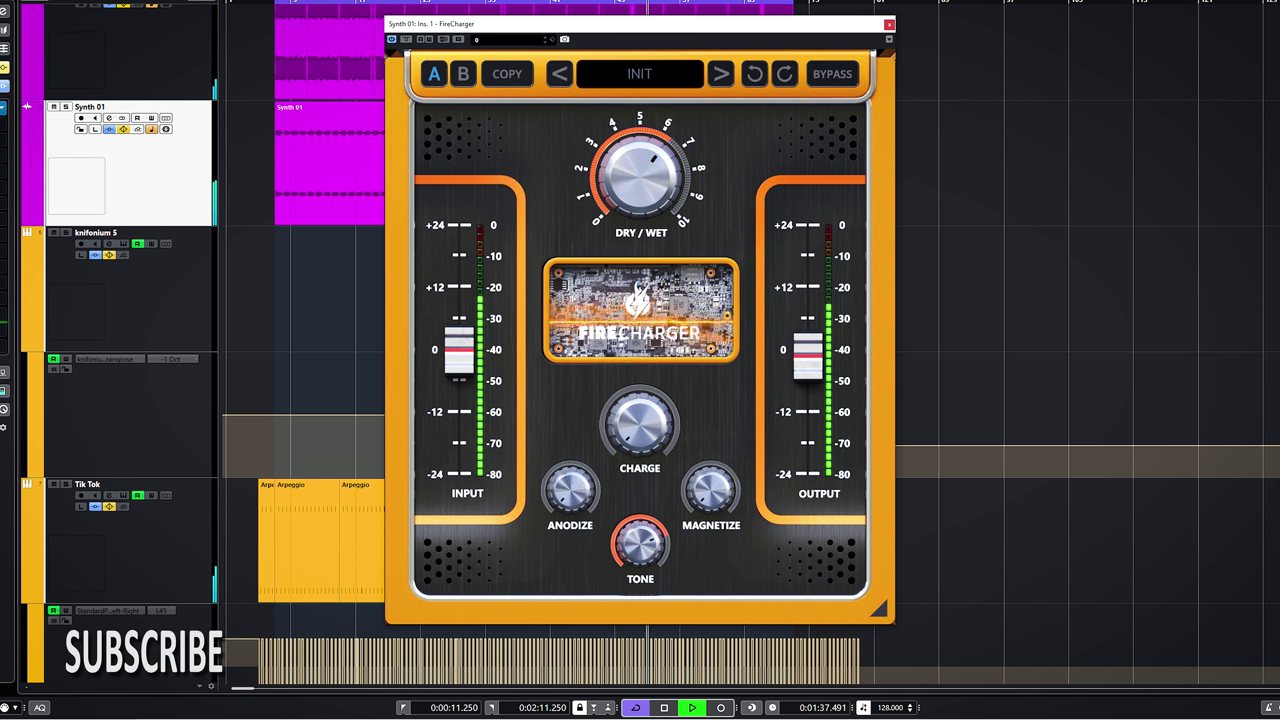
{"action": "left_click_drag", "start_coordinate": [640, 428], "coordinate": [640, 374]}
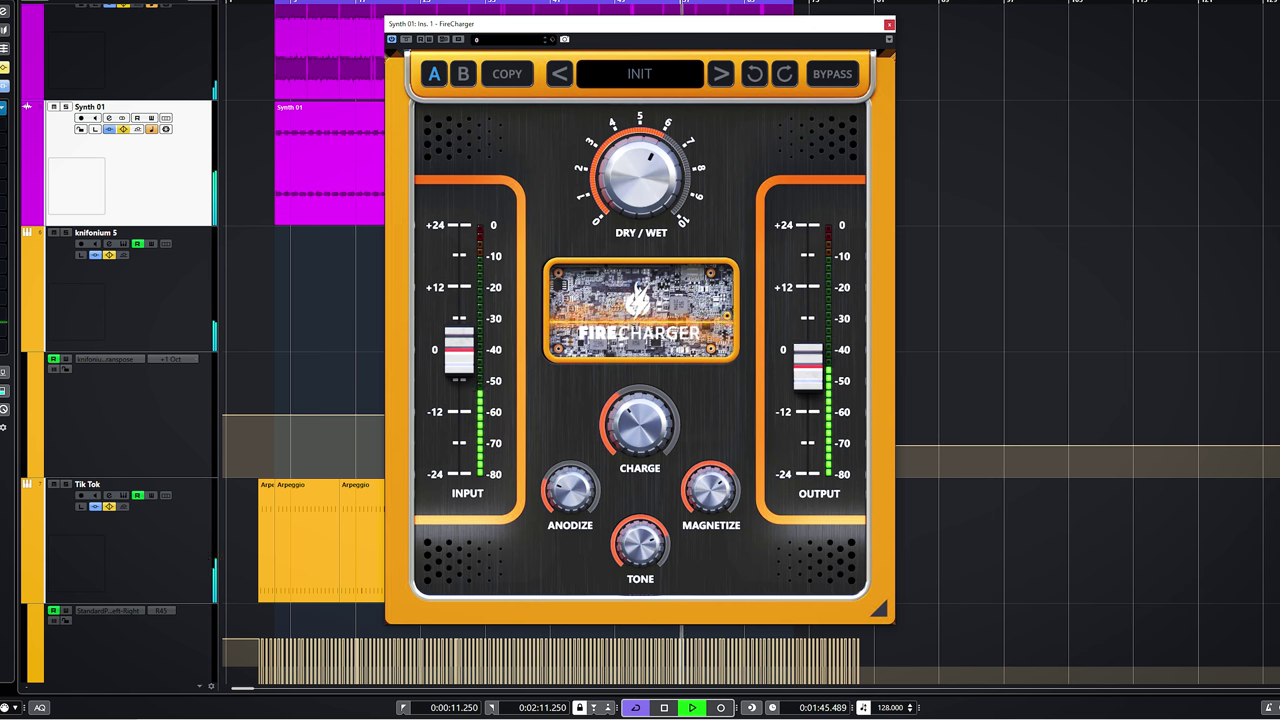
Step: Replay the project from near its start, compare the synth bypassed and processed, and lower the plugin output to about -5 dB
{"action": "left_click", "coordinate": [323, 6]}
{"action": "left_click", "coordinate": [830, 78]}
{"action": "left_click", "coordinate": [825, 80]}
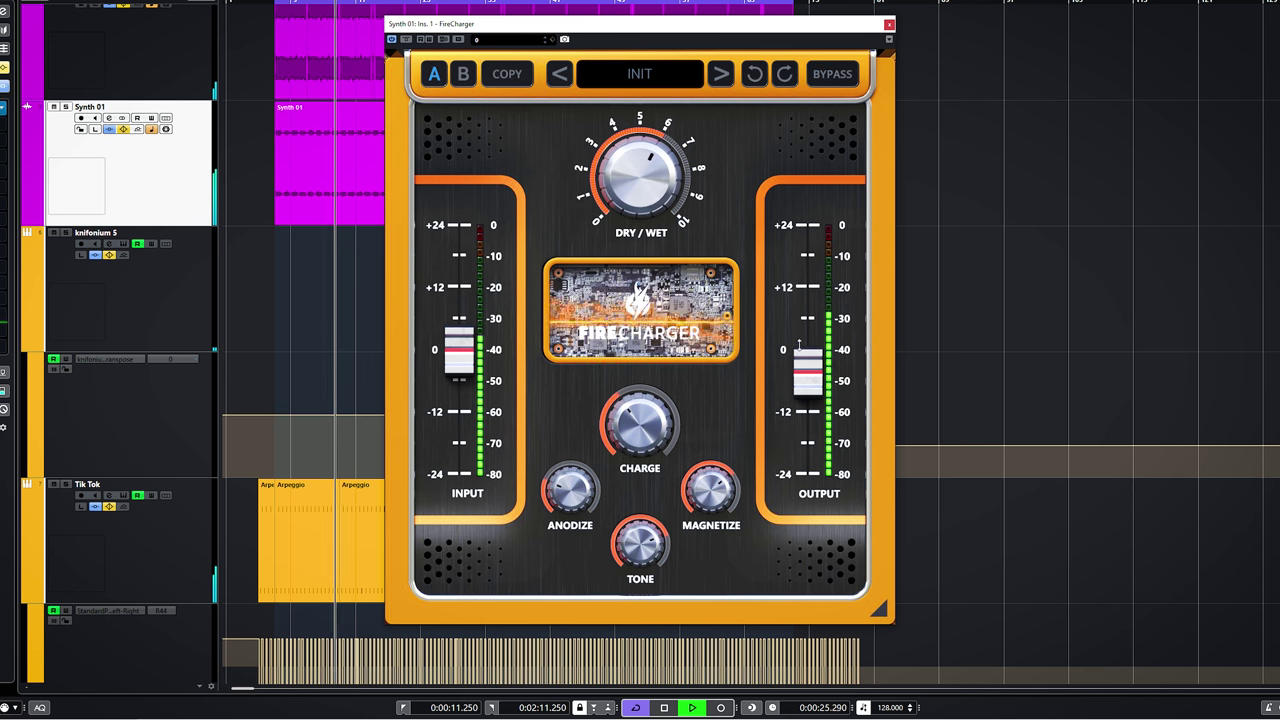
{"action": "left_click", "coordinate": [833, 78]}
{"action": "left_click", "coordinate": [833, 78]}
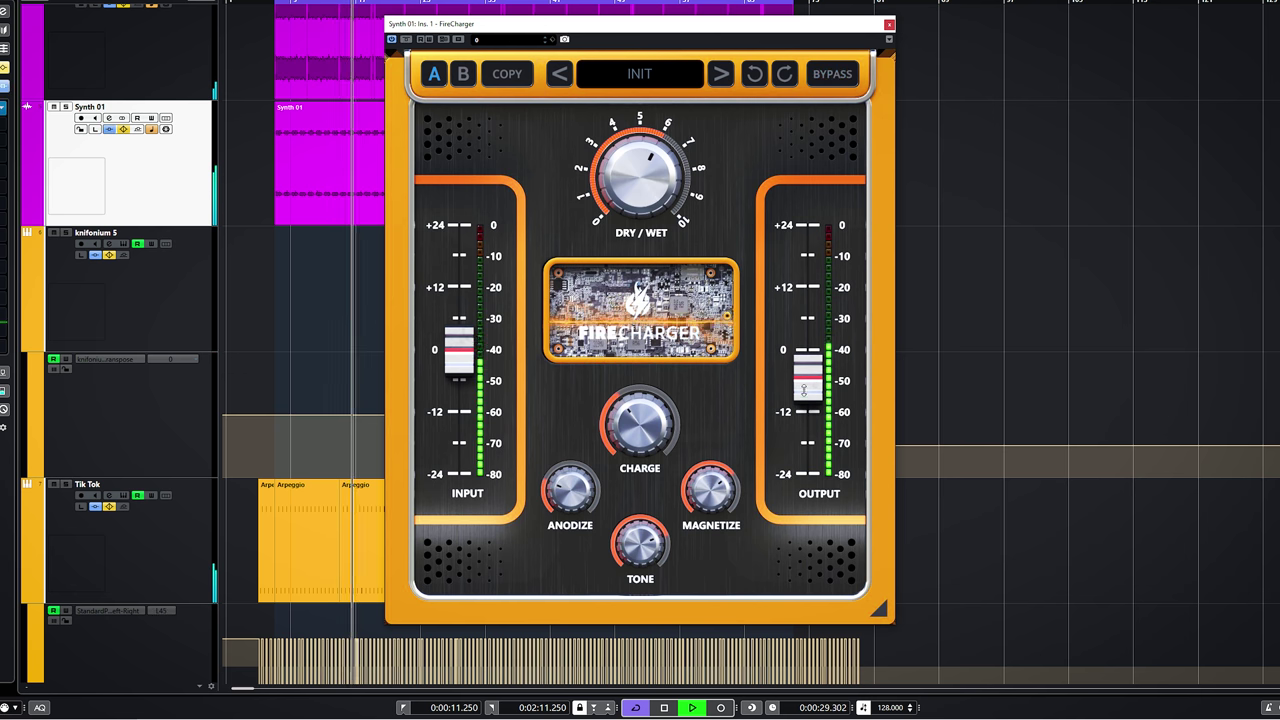
Step: Close the synth's FireCharger window, open the FireCharger insert on the Bass DI track, and solo that track
{"action": "left_click", "coordinate": [888, 24]}
{"action": "scroll", "coordinate": [180, 290], "scroll_direction": "up", "scroll_amount": 3}
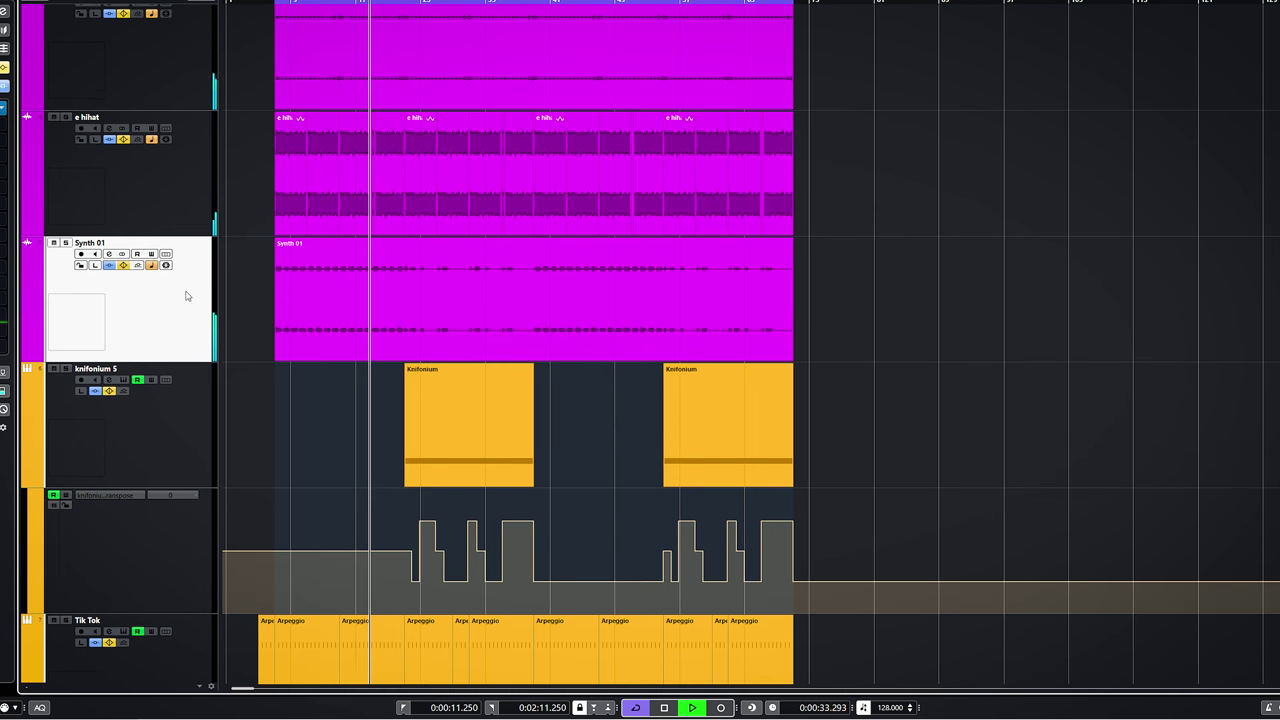
{"action": "scroll", "coordinate": [188, 291], "scroll_direction": "down", "scroll_amount": 5}
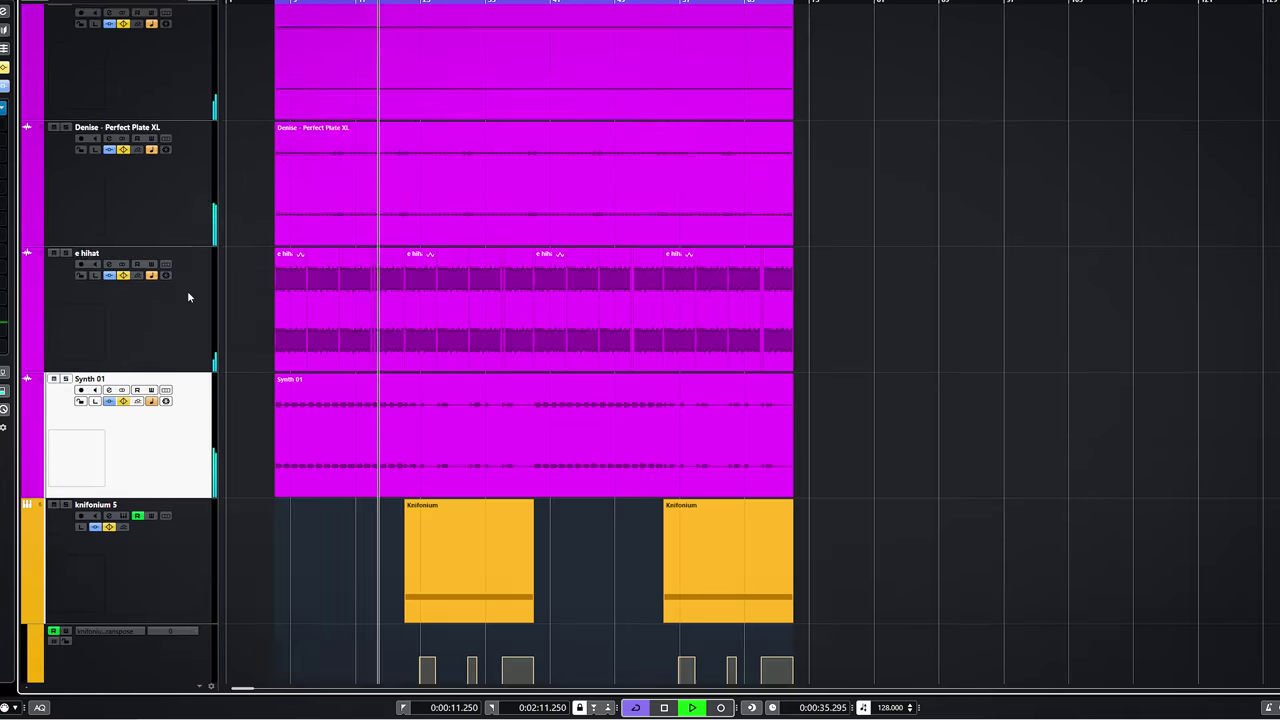
{"action": "scroll", "coordinate": [187, 292], "scroll_direction": "down", "scroll_amount": 4}
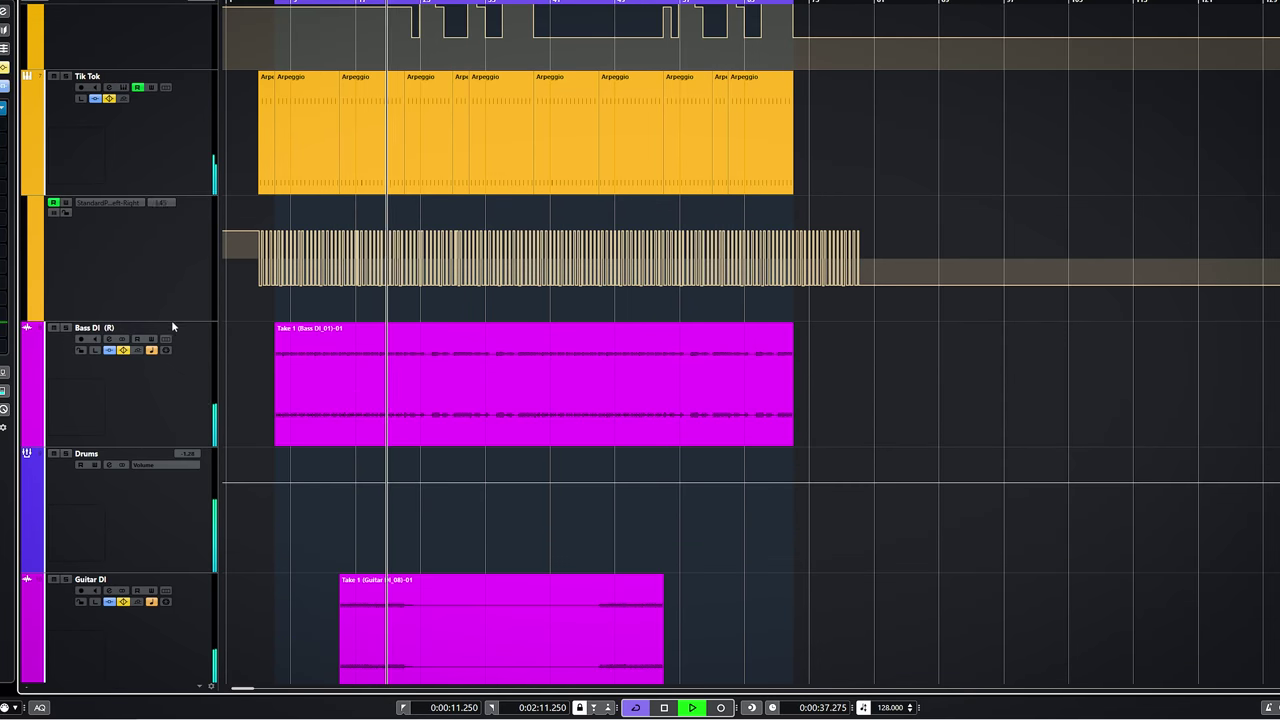
{"action": "left_click", "coordinate": [182, 360]}
{"action": "left_click", "coordinate": [4, 108]}
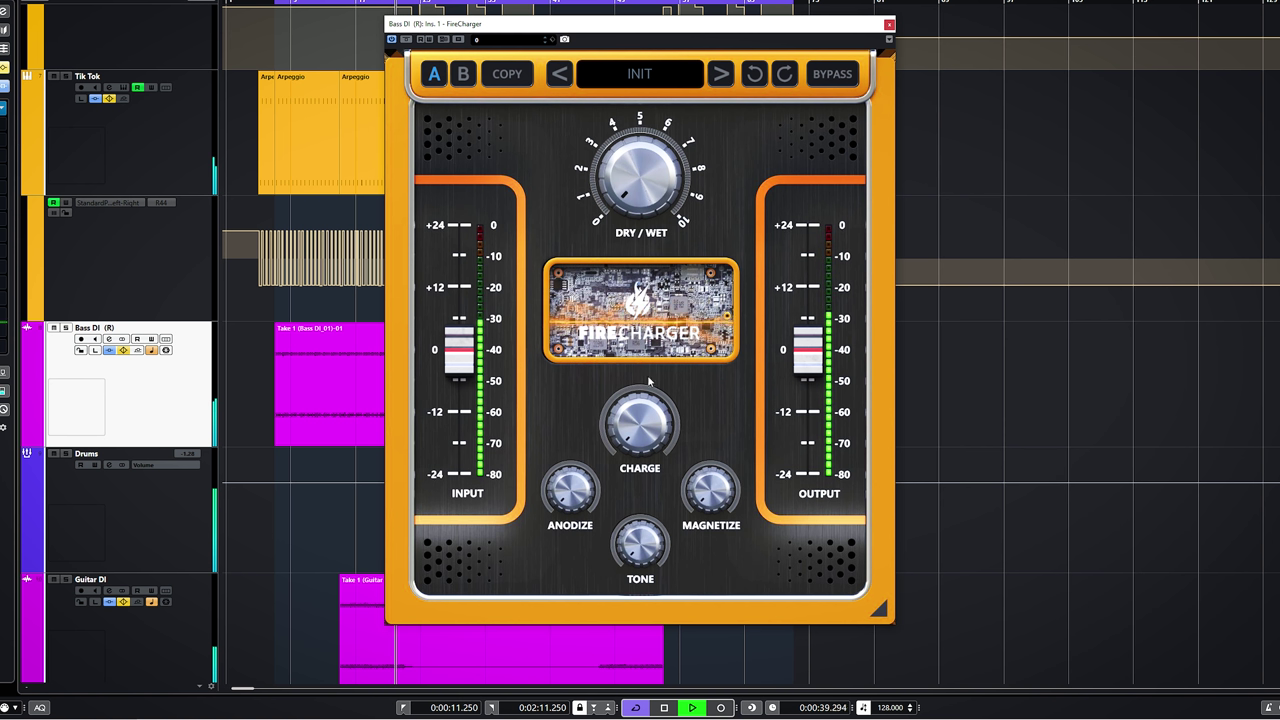
{"action": "left_click", "coordinate": [66, 329]}
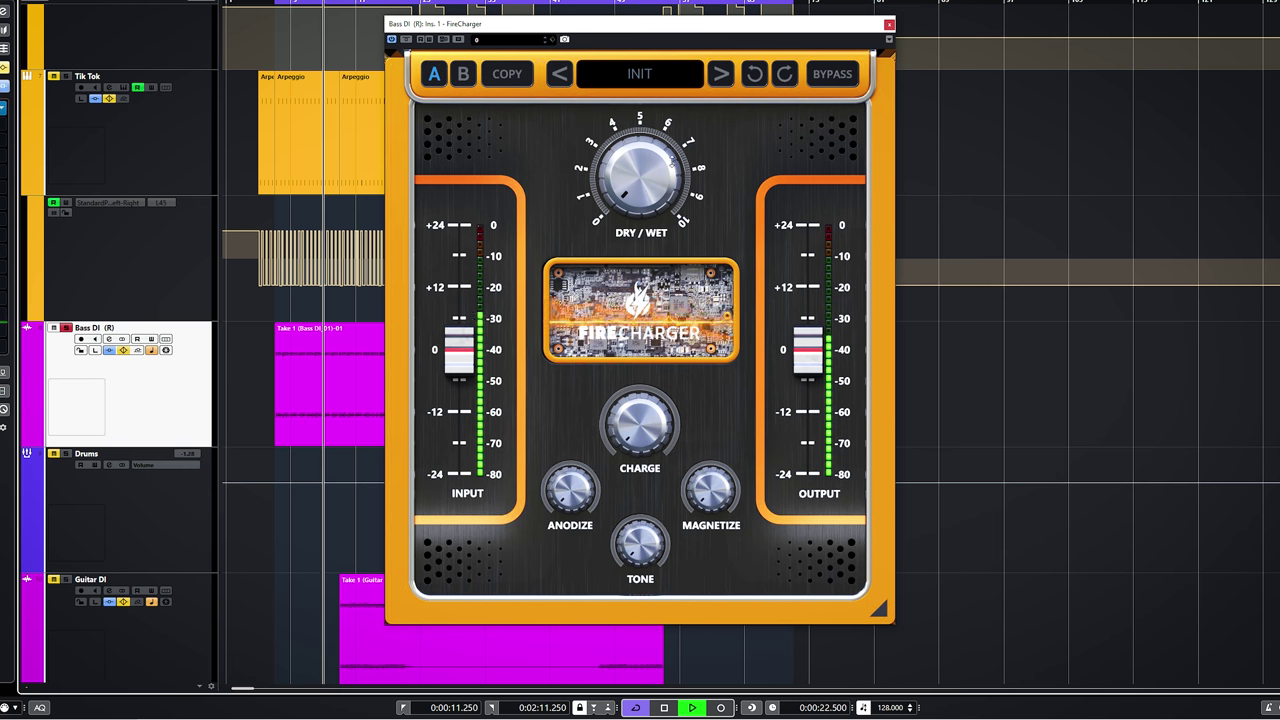
Step: Set the bass FireCharger to about 4 dry/wet with full Charge and Magnetize, high Anodize and Tone, and output about -3 dB
{"action": "left_click_drag", "start_coordinate": [640, 190], "coordinate": [640, 90]}
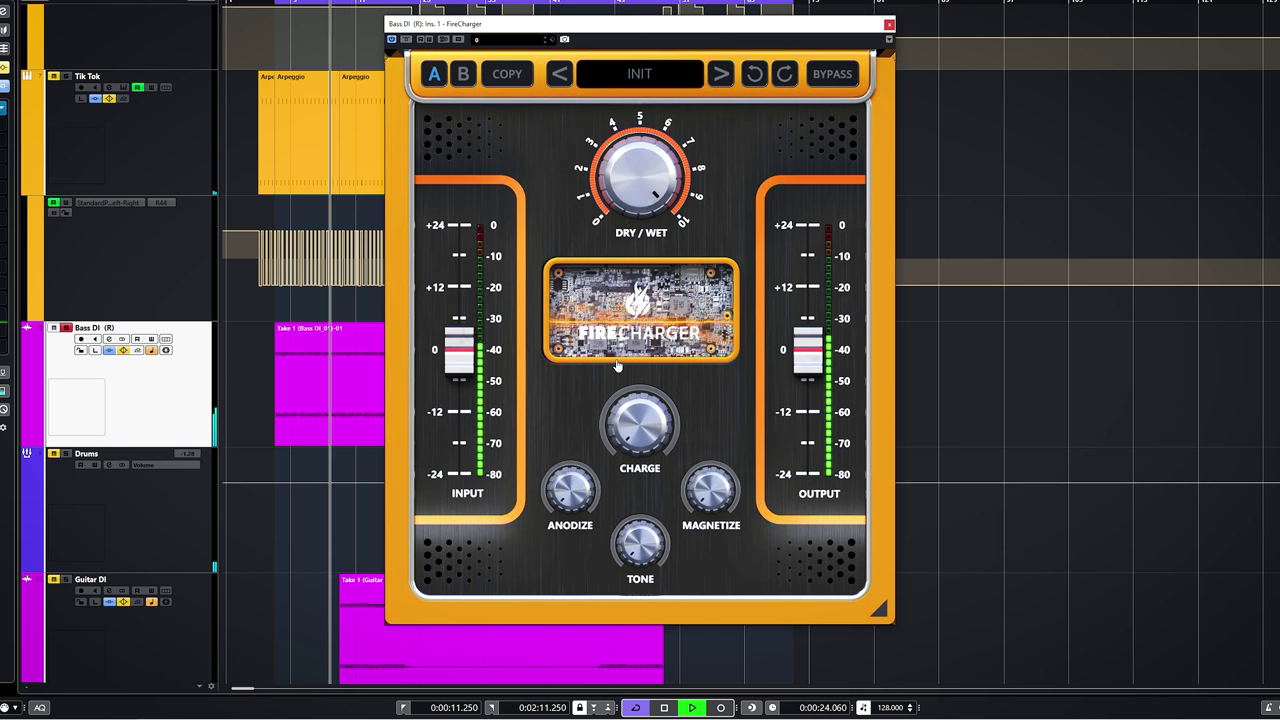
{"action": "left_click_drag", "start_coordinate": [644, 447], "coordinate": [644, 347]}
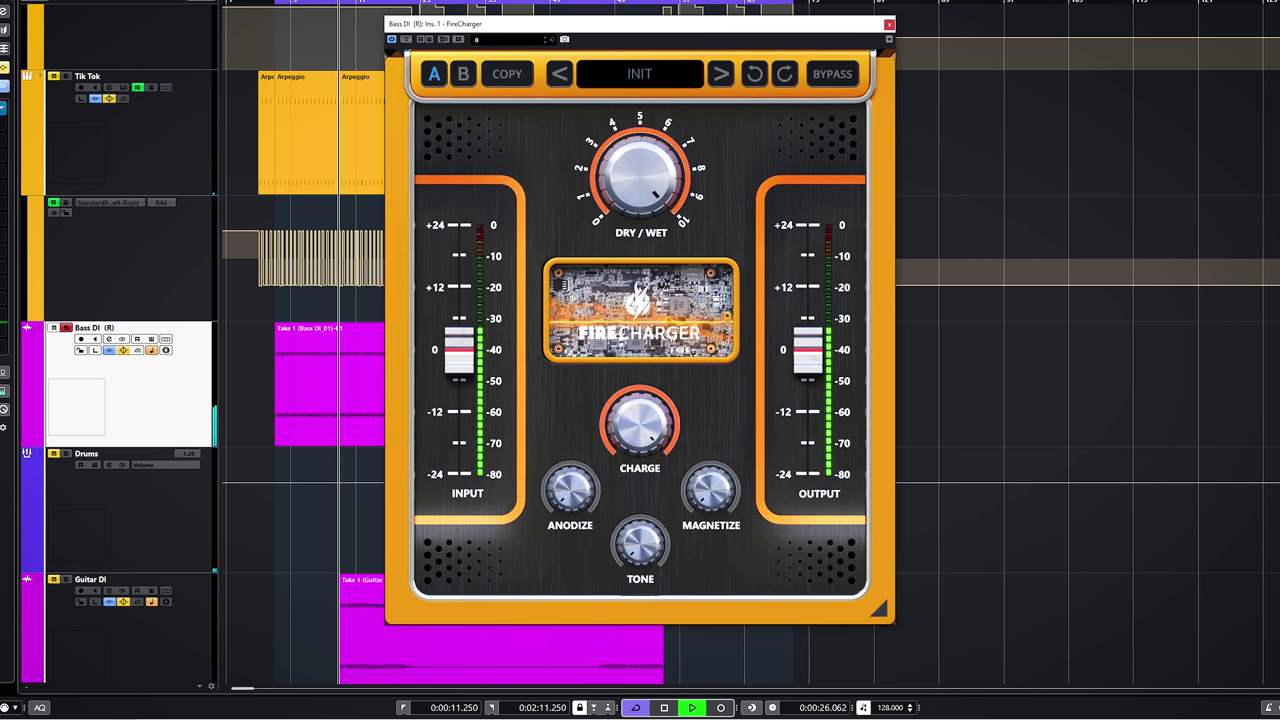
{"action": "left_click_drag", "start_coordinate": [711, 492], "coordinate": [711, 392]}
{"action": "left_click_drag", "start_coordinate": [640, 548], "coordinate": [640, 478]}
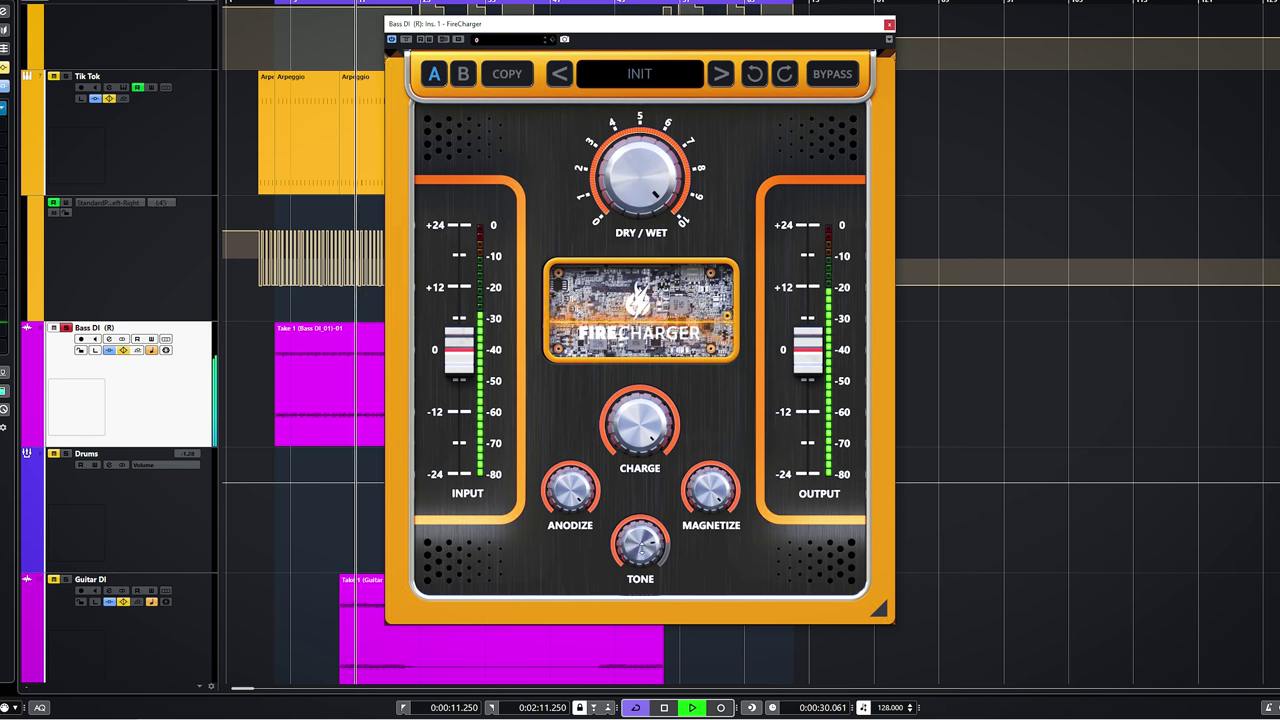
{"action": "left_click_drag", "start_coordinate": [640, 176], "coordinate": [640, 238]}
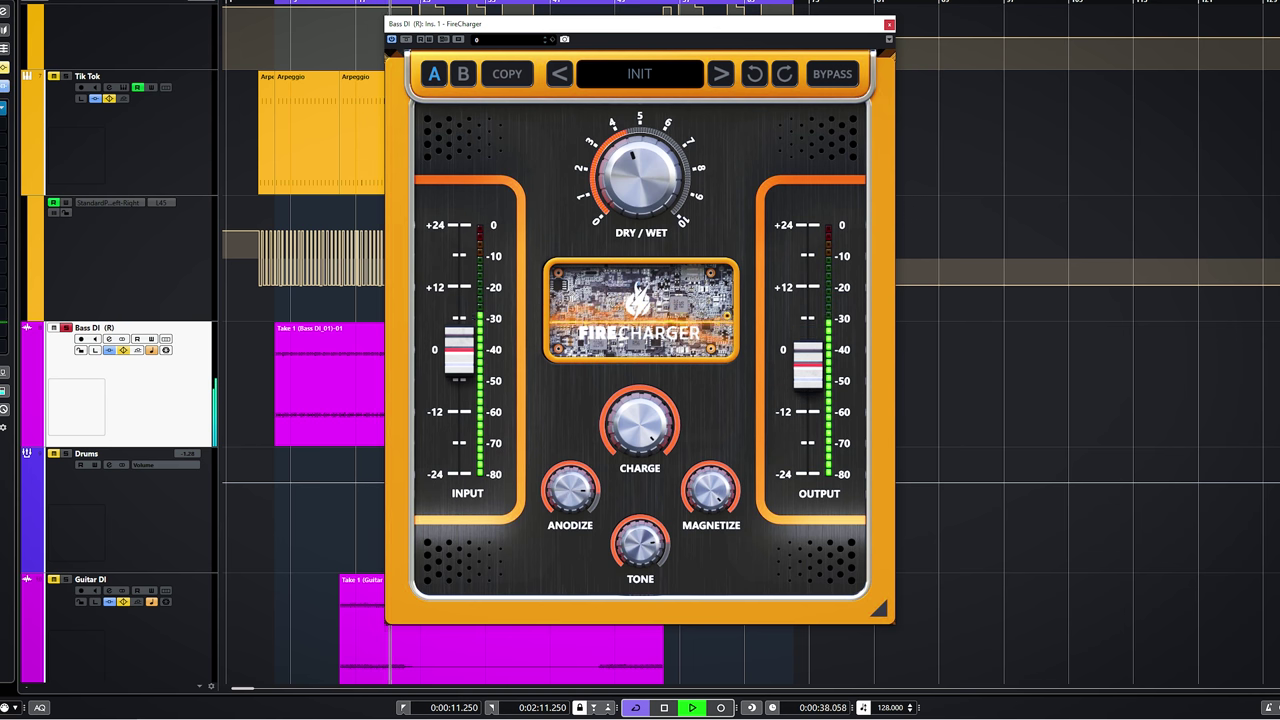
Step: Compare the bass with FireCharger bypassed and active, trimming its output to about -5 dB, and close the plugin window
{"action": "left_click", "coordinate": [822, 84]}
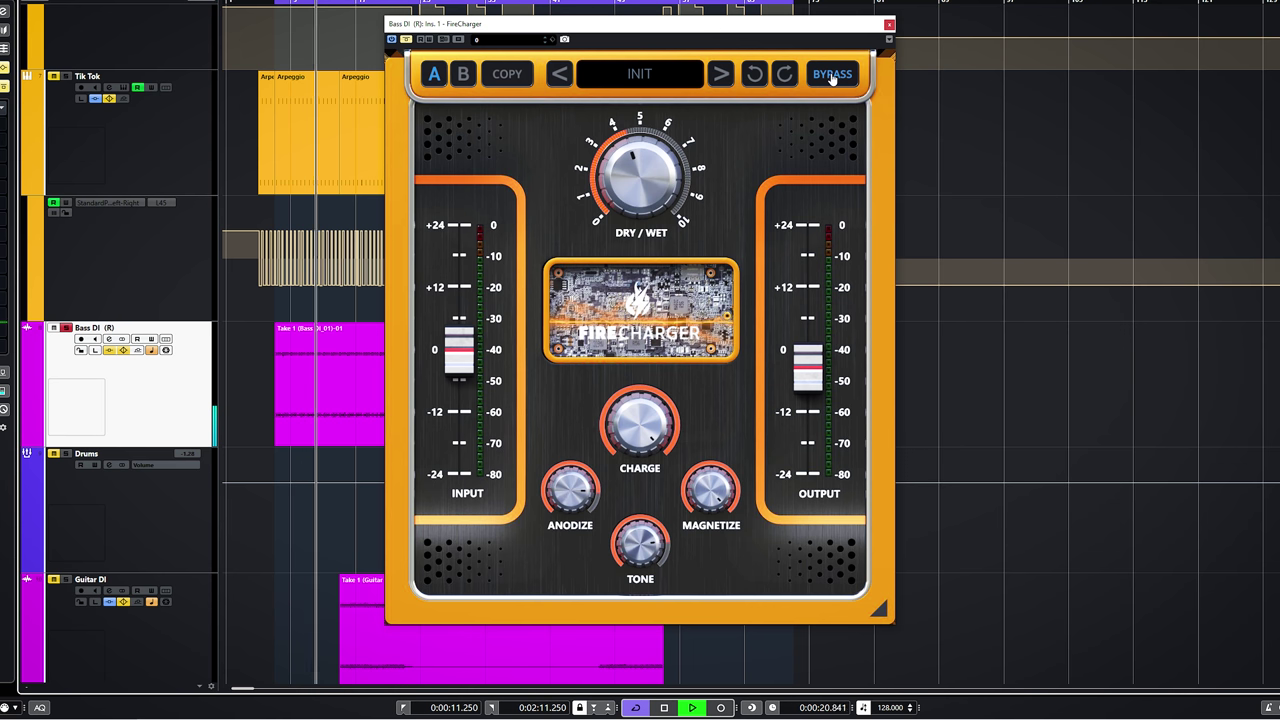
{"action": "left_click", "coordinate": [832, 75]}
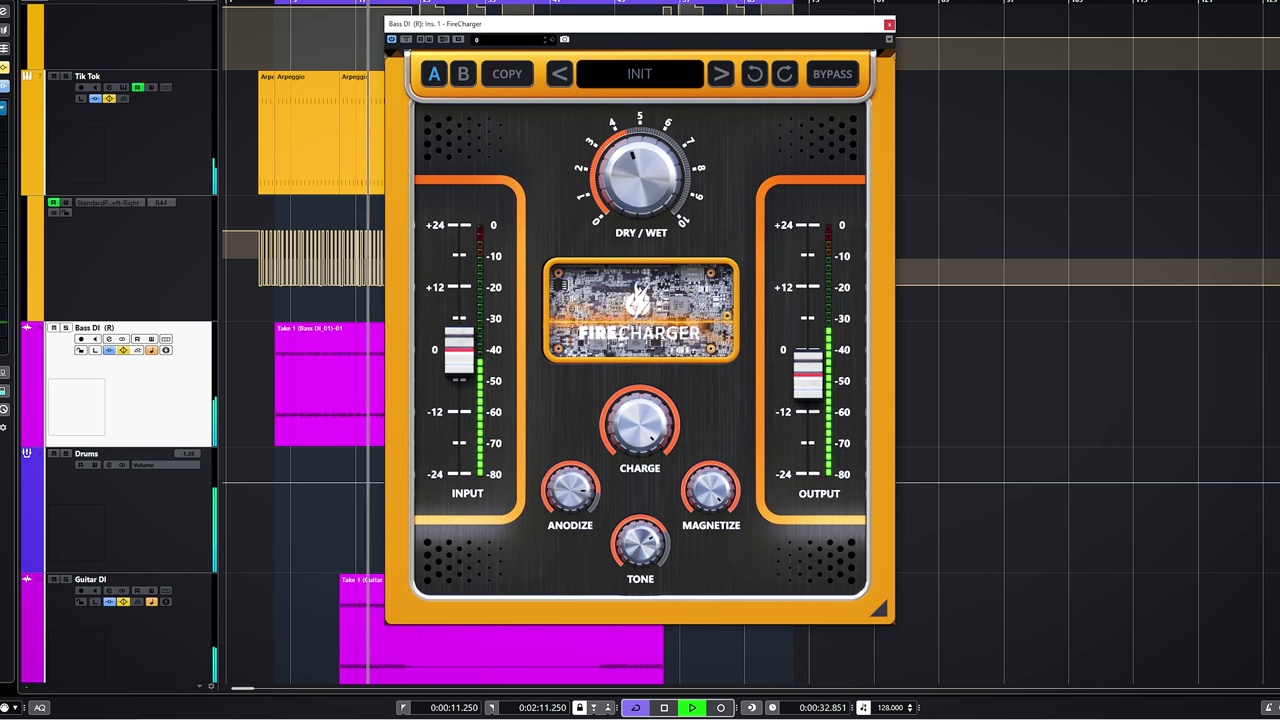
{"action": "left_click", "coordinate": [888, 24]}
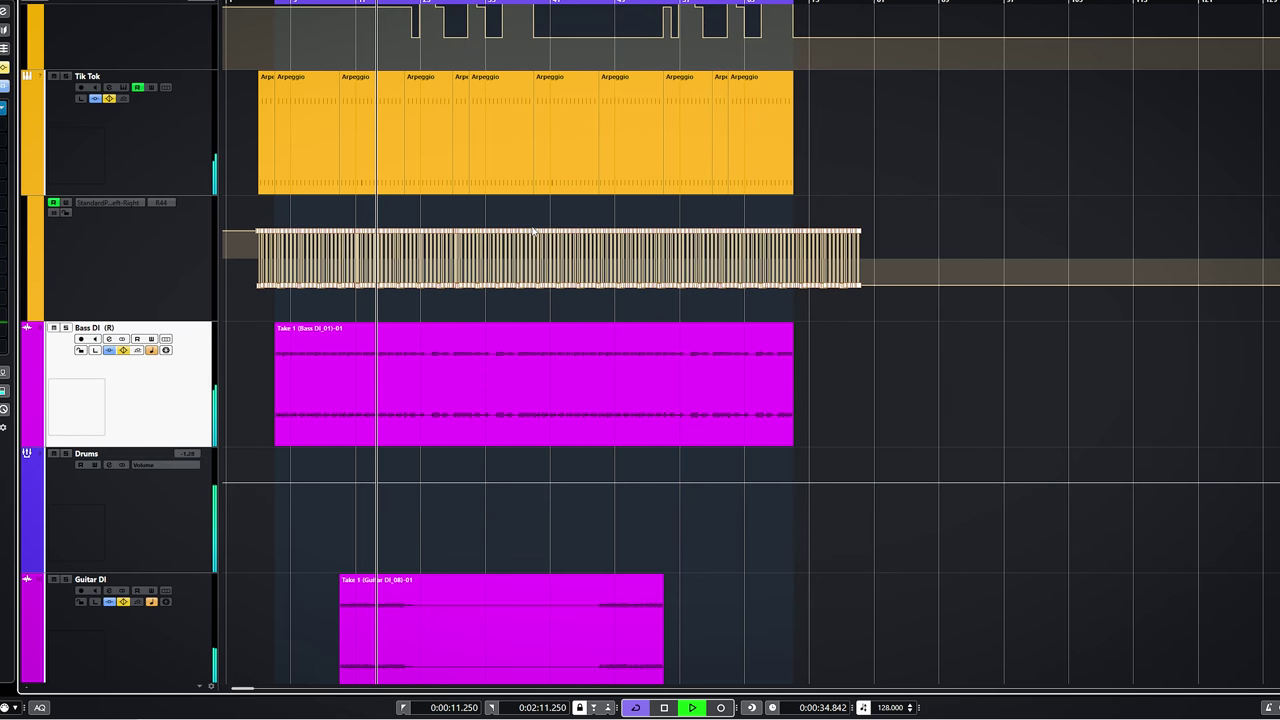
Step: Select and solo the knifonium 5 track and open its FireCharger insert
{"action": "scroll", "coordinate": [532, 231], "scroll_direction": "down", "scroll_amount": 2}
{"action": "scroll", "coordinate": [588, 288], "scroll_direction": "down", "scroll_amount": 4}
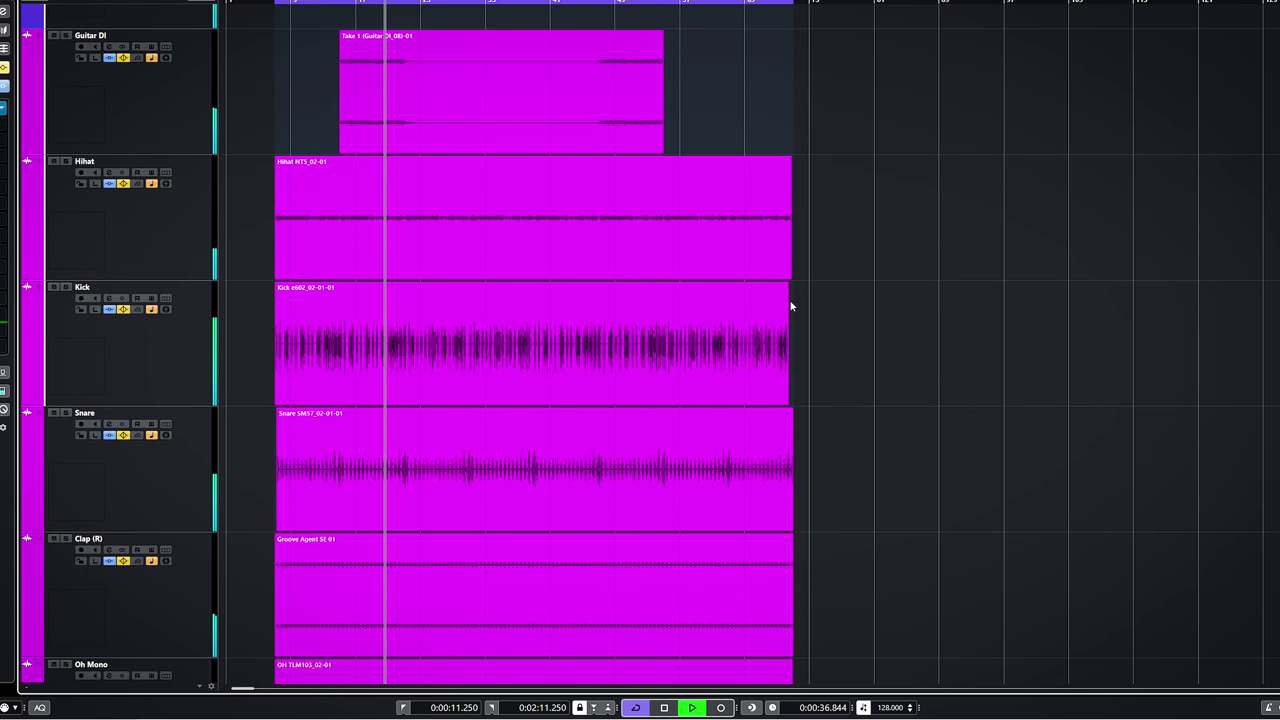
{"action": "scroll", "coordinate": [588, 270], "scroll_direction": "down", "scroll_amount": 6}
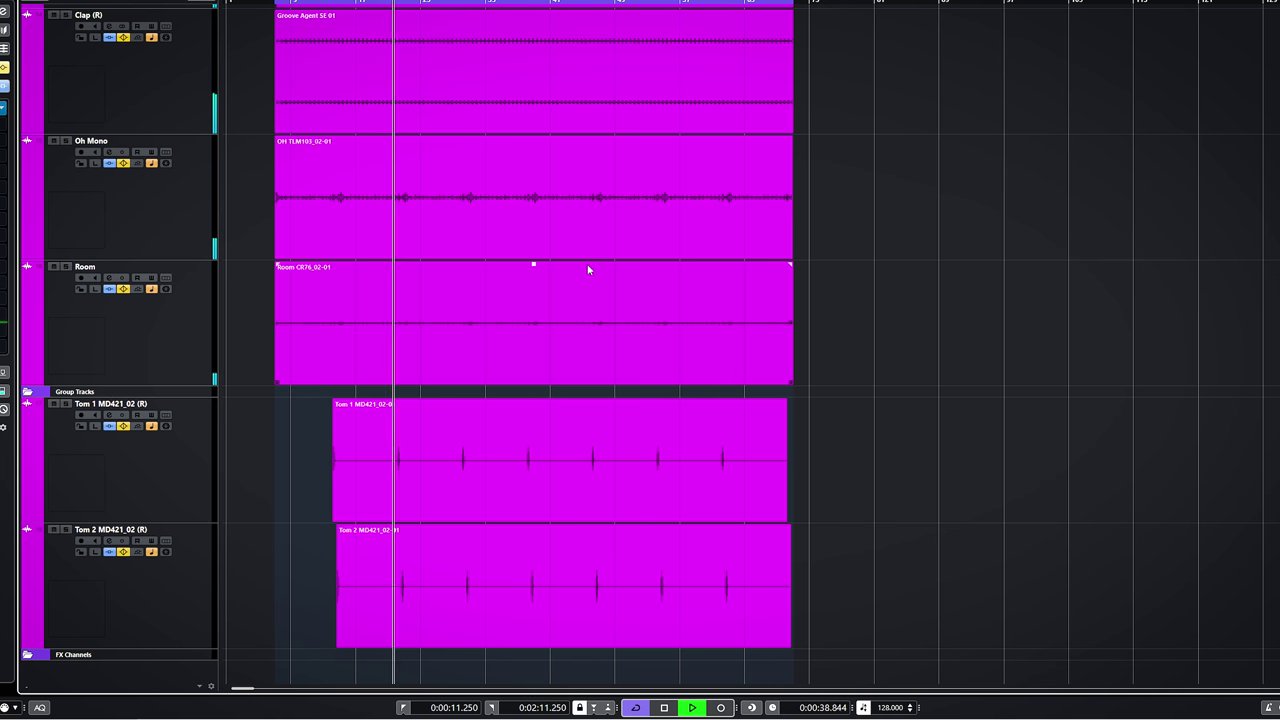
{"action": "scroll", "coordinate": [589, 266], "scroll_direction": "up", "scroll_amount": 8}
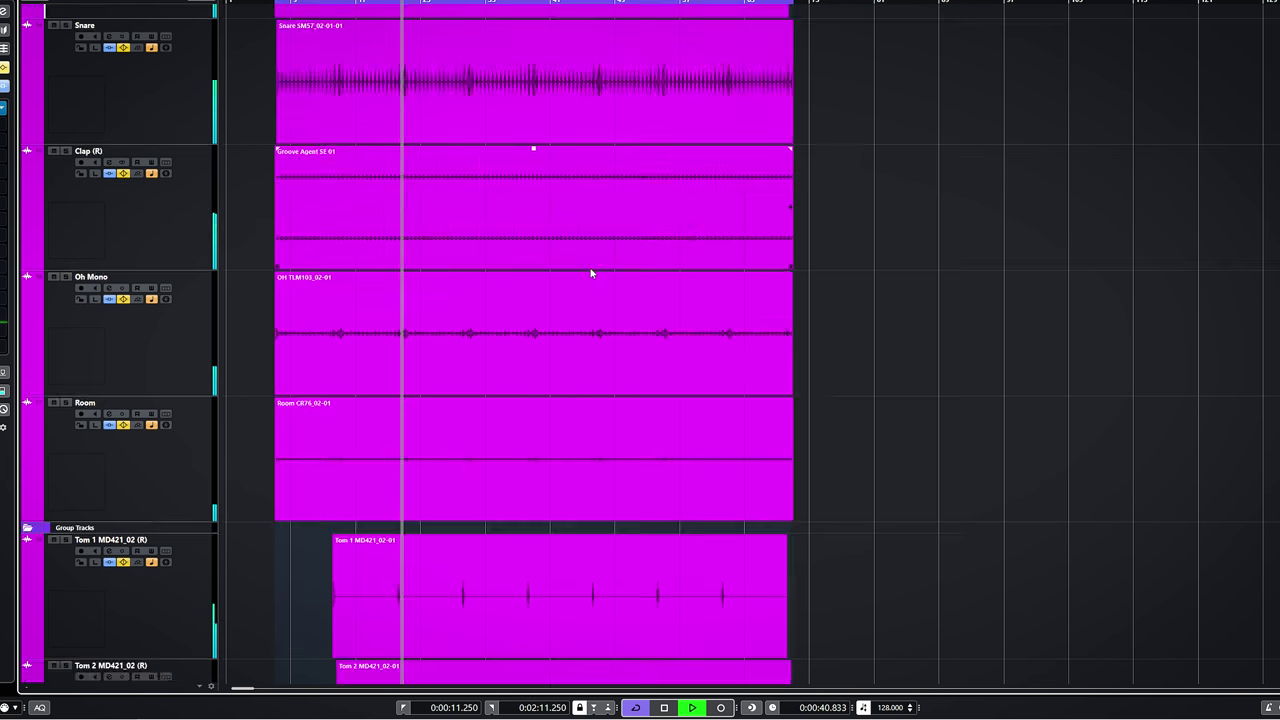
{"action": "scroll", "coordinate": [590, 273], "scroll_direction": "up", "scroll_amount": 6}
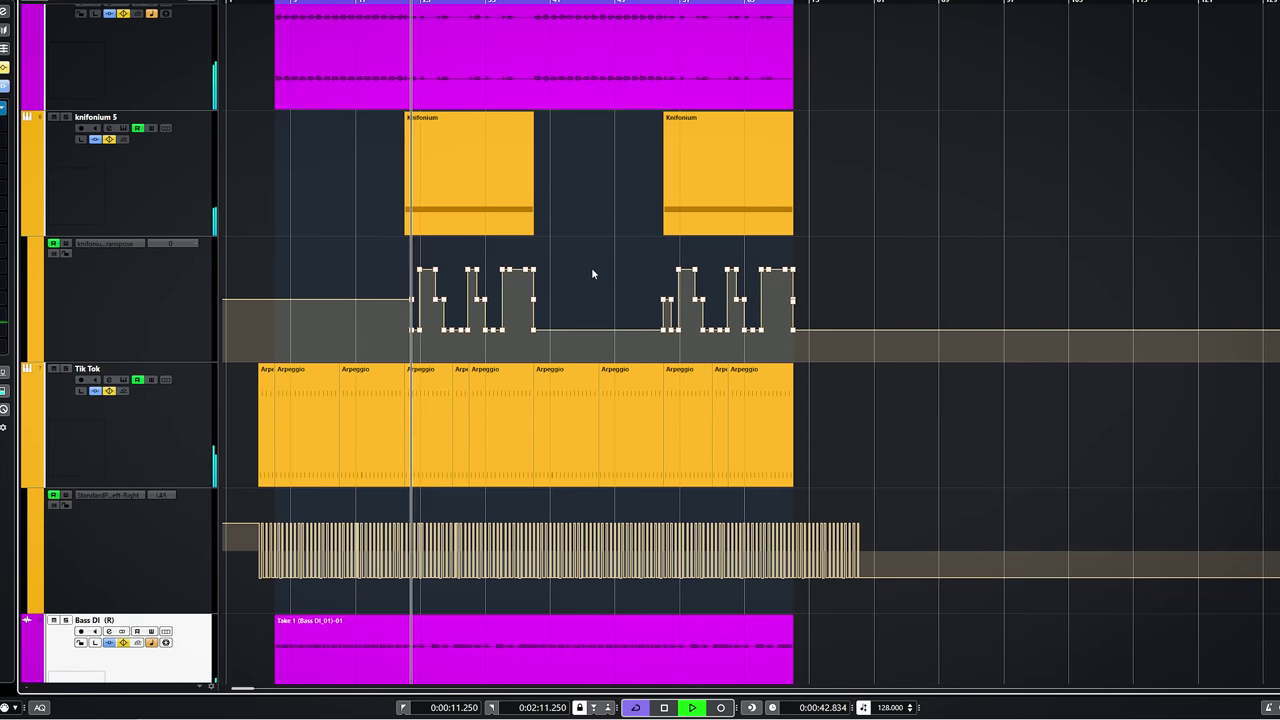
{"action": "scroll", "coordinate": [592, 273], "scroll_direction": "up", "scroll_amount": 2}
{"action": "left_click", "coordinate": [179, 311]}
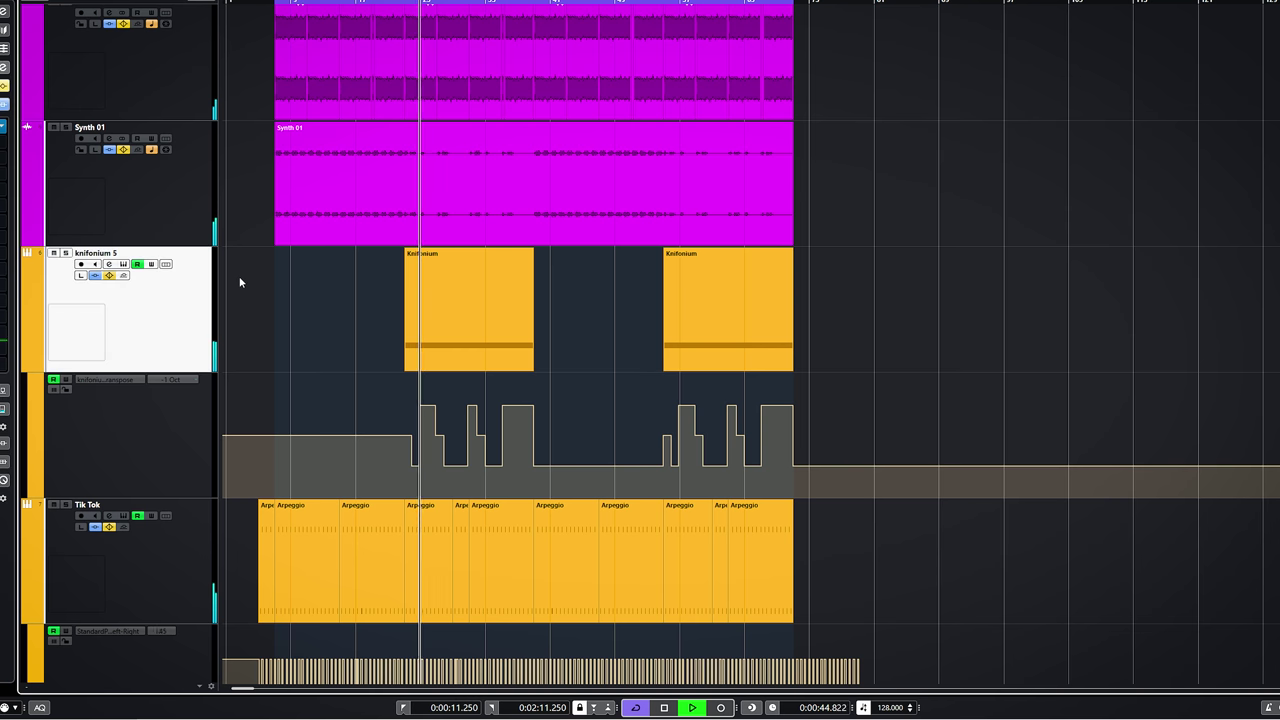
{"action": "left_click", "coordinate": [66, 253]}
{"action": "left_click", "coordinate": [5, 151]}
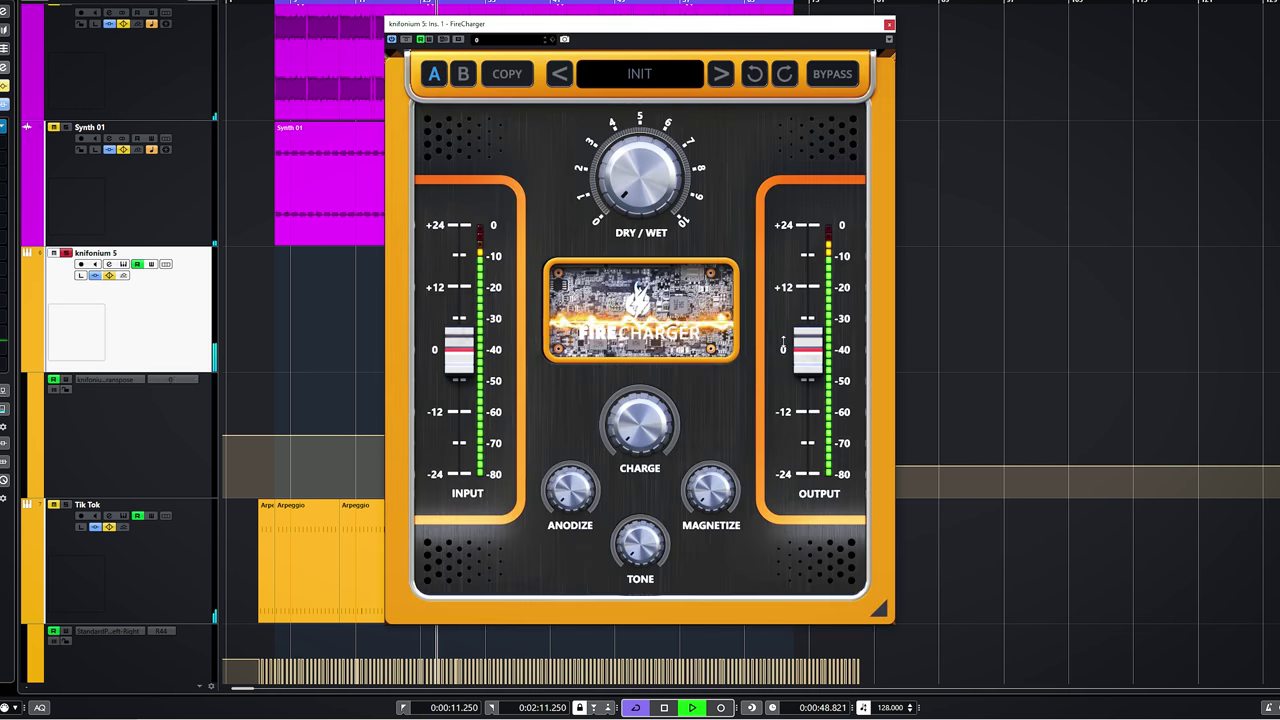
Step: Set the knifonium's FireCharger to 10 dry/wet with moderately high Charge and Tone, and raise the output to about +3 dB
{"action": "left_click_drag", "start_coordinate": [655, 422], "coordinate": [655, 400]}
{"action": "left_click_drag", "start_coordinate": [653, 200], "coordinate": [653, 178]}
{"action": "mouse_move", "coordinate": [645, 555]}
{"action": "left_mouse_down"}
{"action": "mouse_move", "coordinate": [645, 515]}
{"action": "mouse_move", "coordinate": [645, 535]}
{"action": "left_mouse_up"}
{"action": "left_click_drag", "start_coordinate": [808, 352], "coordinate": [808, 332]}
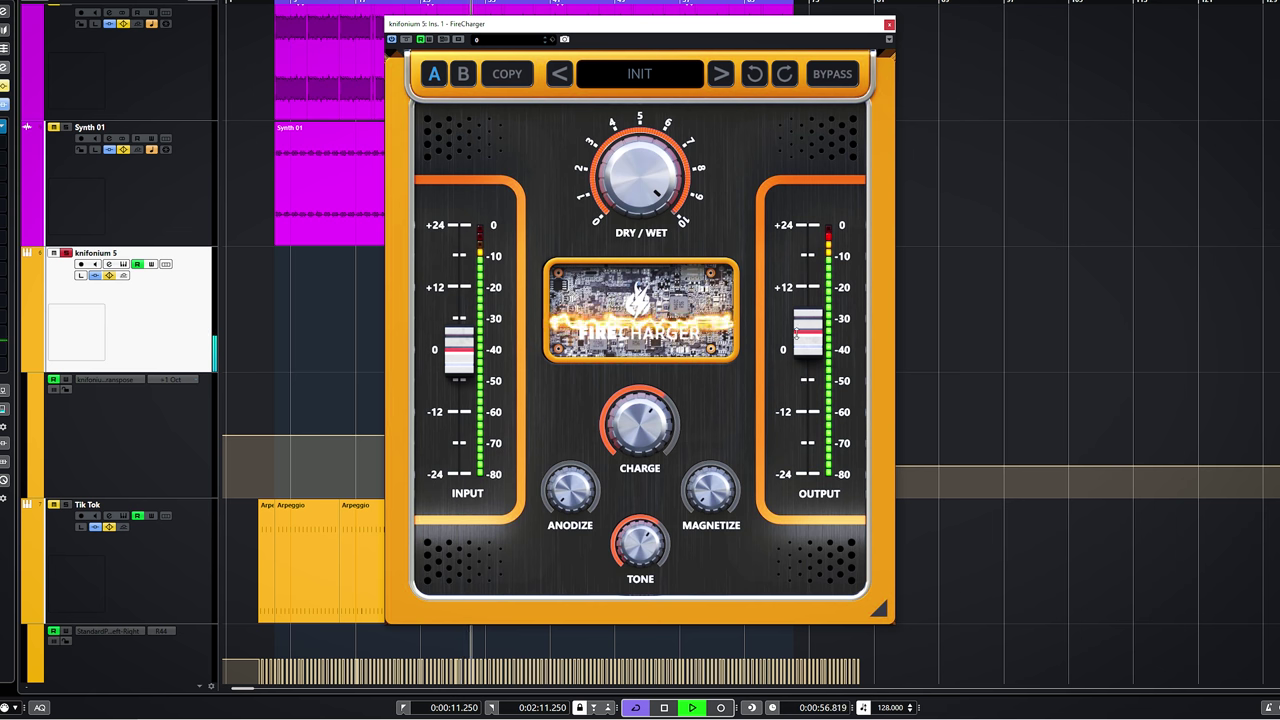
Step: Compare the knifonium with FireCharger bypassed and active, unsolo the track, and close its plugin window
{"action": "left_click", "coordinate": [833, 75]}
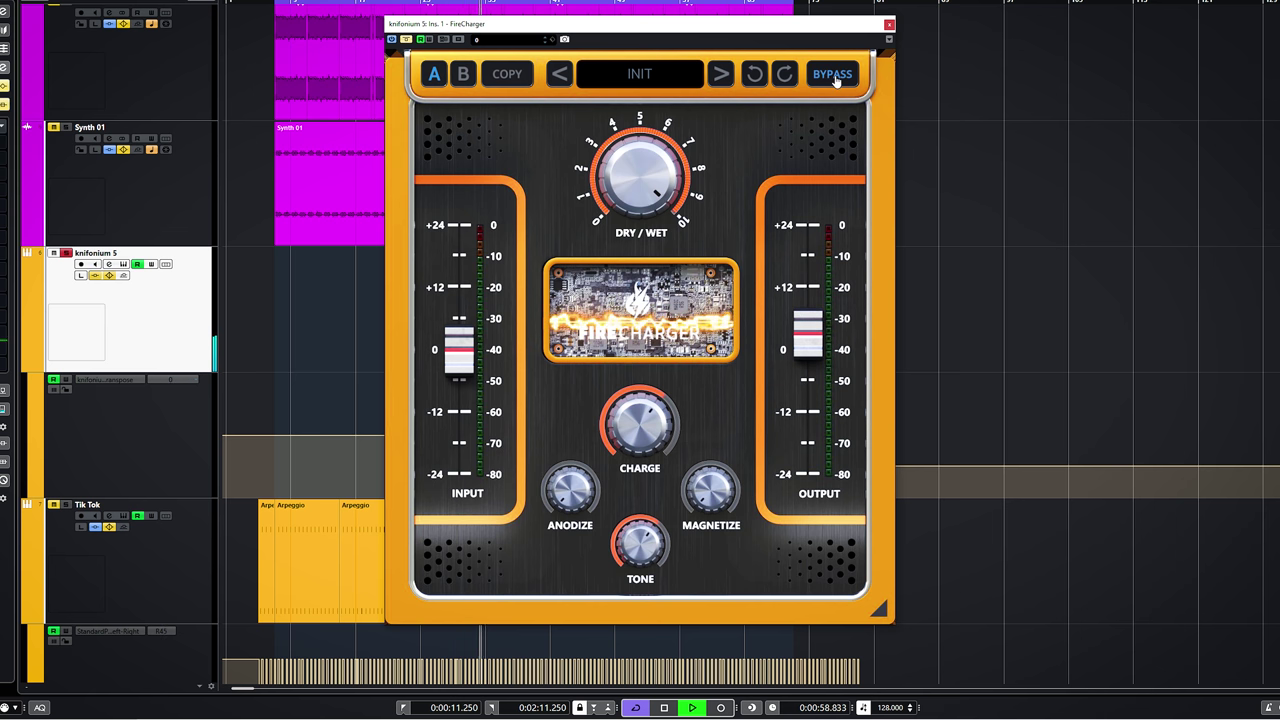
{"action": "left_click", "coordinate": [834, 76]}
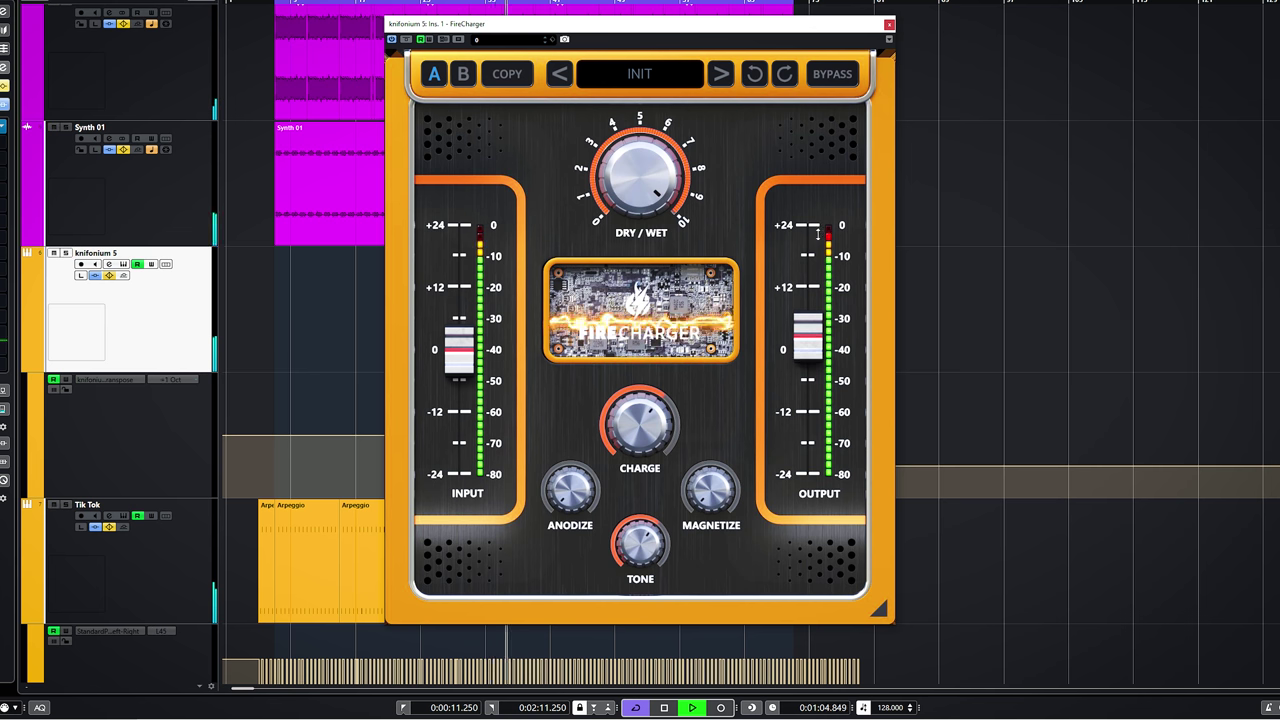
{"action": "left_click", "coordinate": [889, 24]}
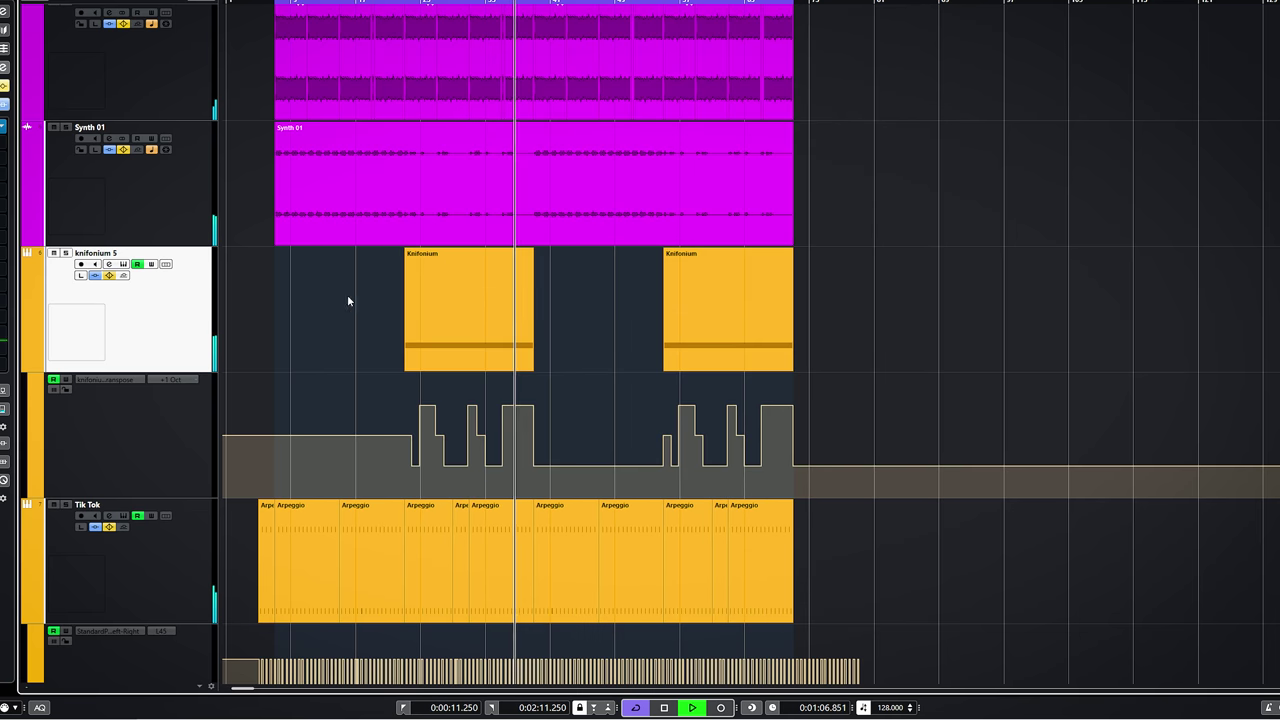
Step: Select and solo the Tik Tok track and open its FireCharger insert
{"action": "scroll", "coordinate": [328, 325], "scroll_direction": "down", "scroll_amount": 3}
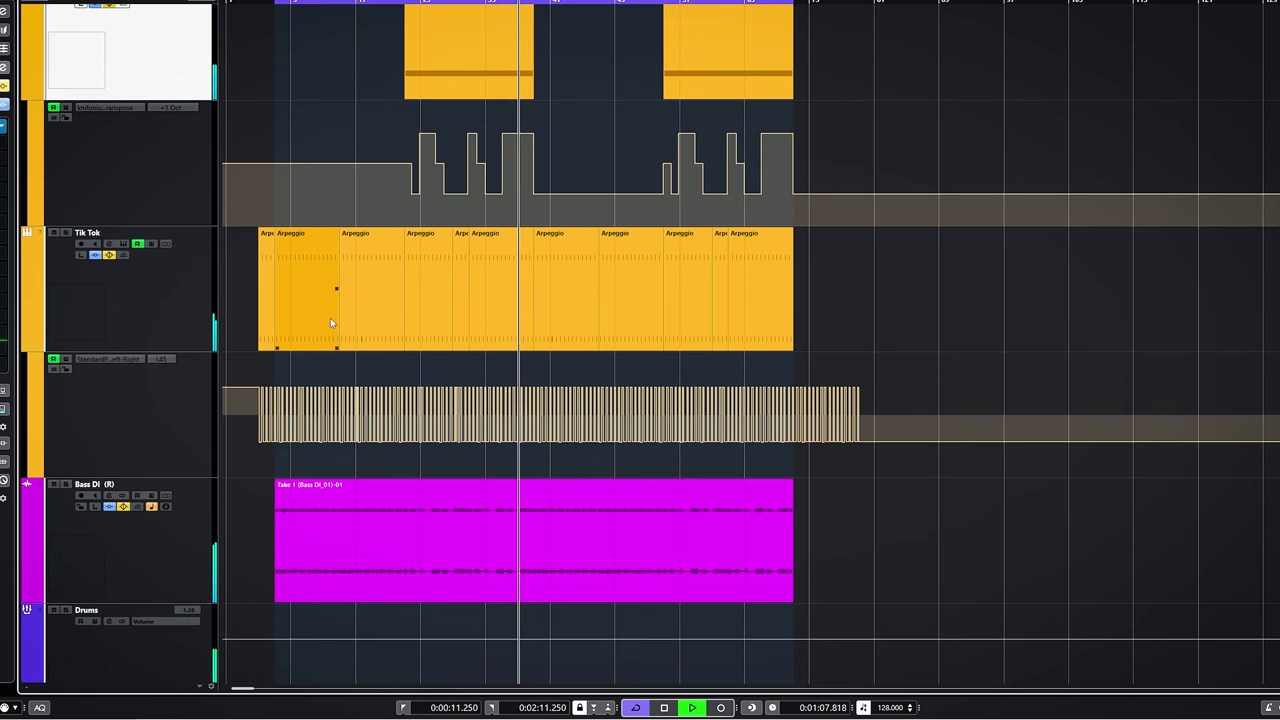
{"action": "left_click", "coordinate": [149, 331]}
{"action": "left_click", "coordinate": [66, 232]}
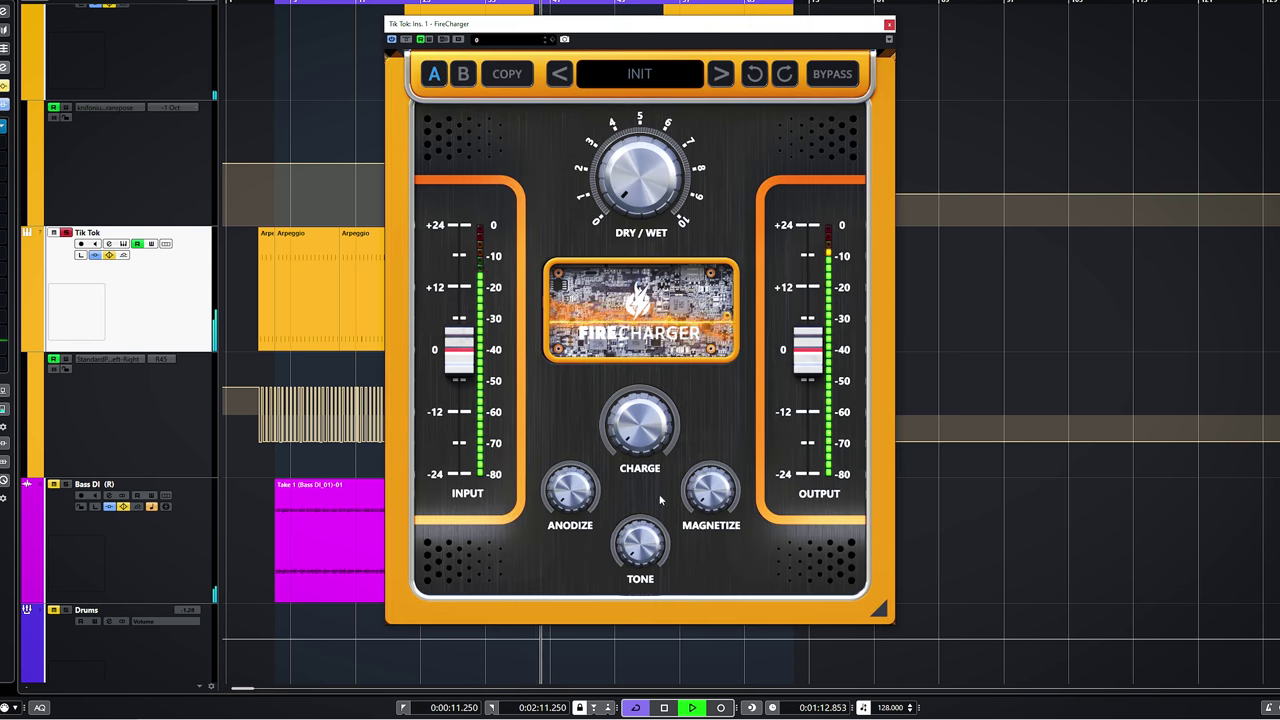
Step: Set Tik Tok's FireCharger to about 6 dry/wet, high Tone, moderate Charge, light Magnetize and about +2 dB output, and compare it with bypass
{"action": "left_click_drag", "start_coordinate": [648, 190], "coordinate": [648, 80]}
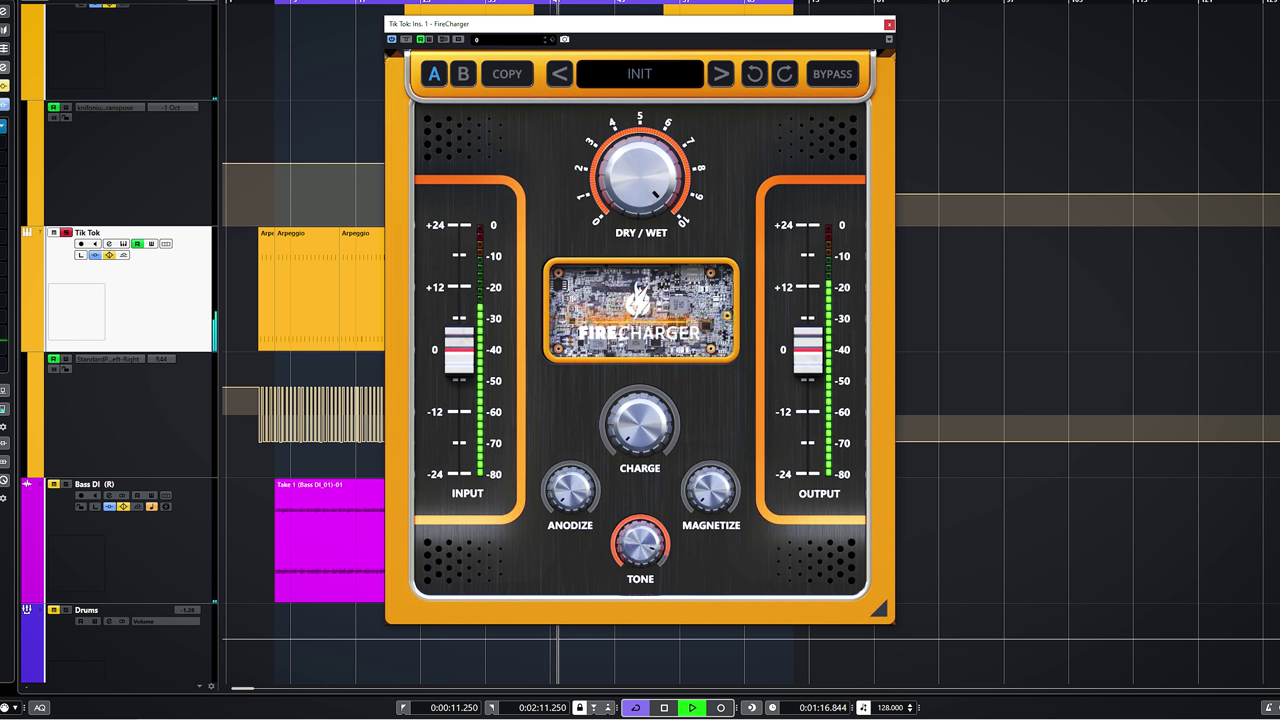
{"action": "left_click_drag", "start_coordinate": [640, 458], "coordinate": [640, 430]}
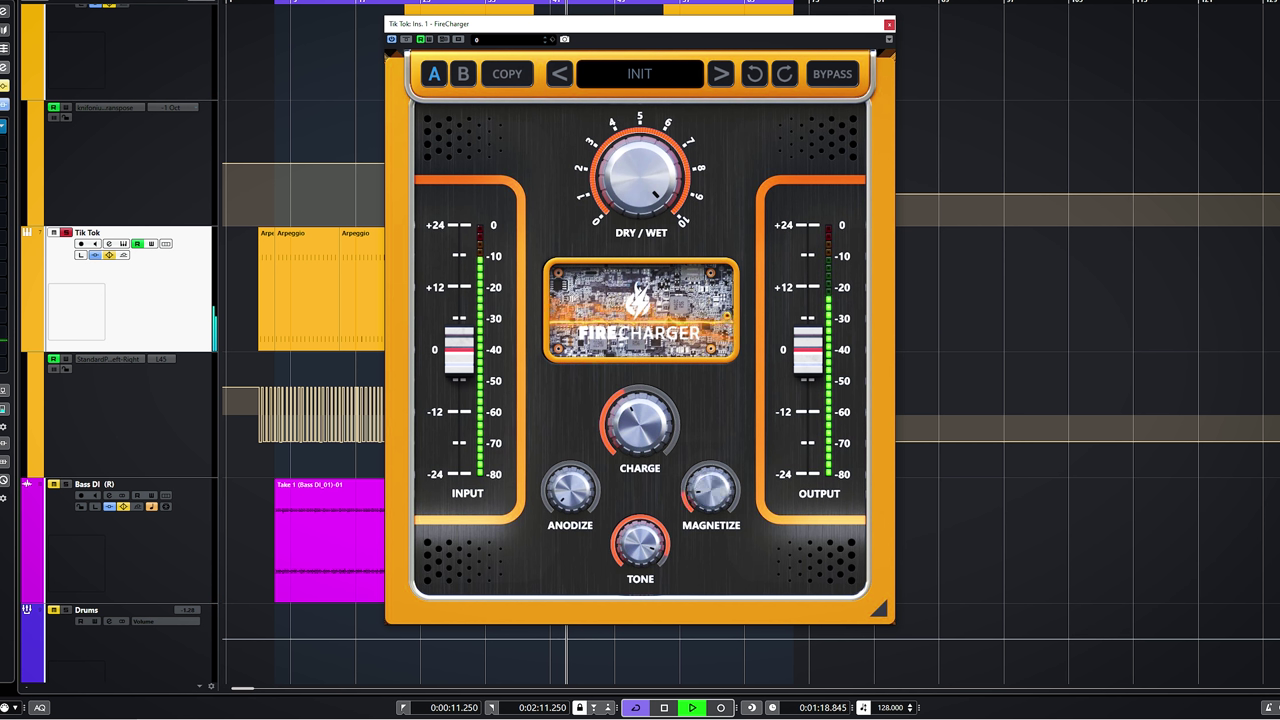
{"action": "left_click_drag", "start_coordinate": [655, 193], "coordinate": [637, 178]}
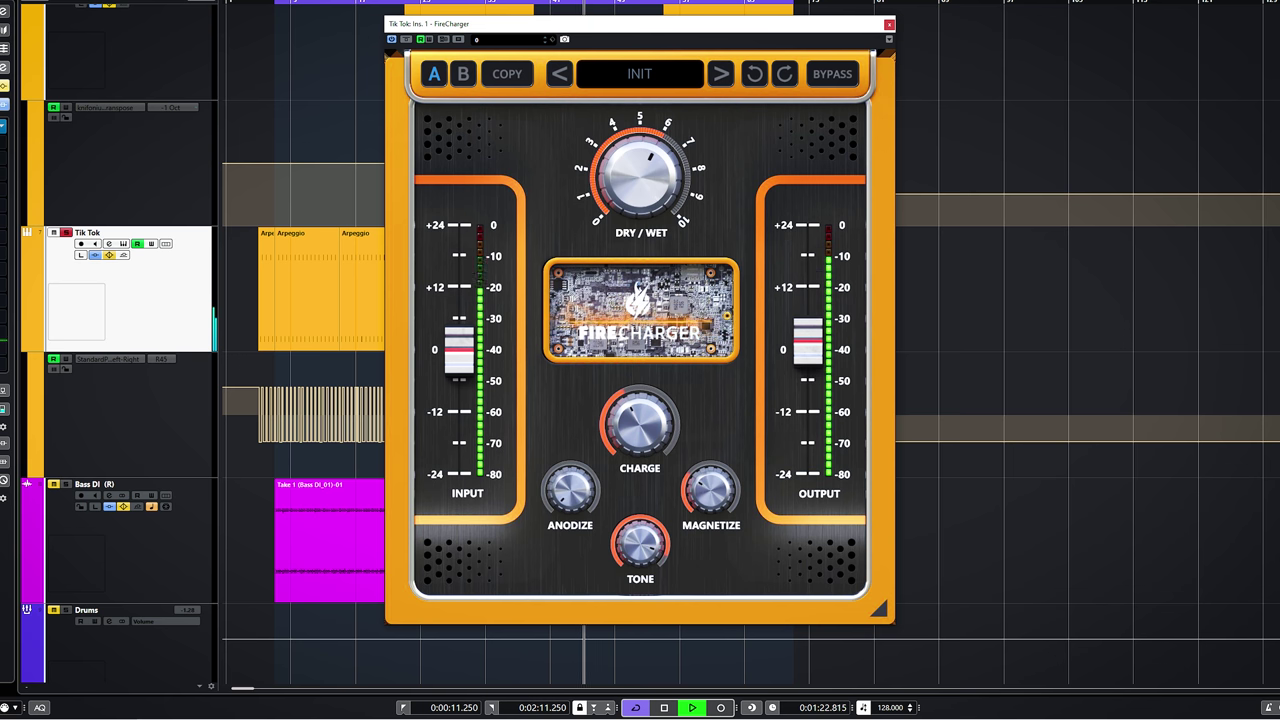
{"action": "left_click", "coordinate": [406, 39]}
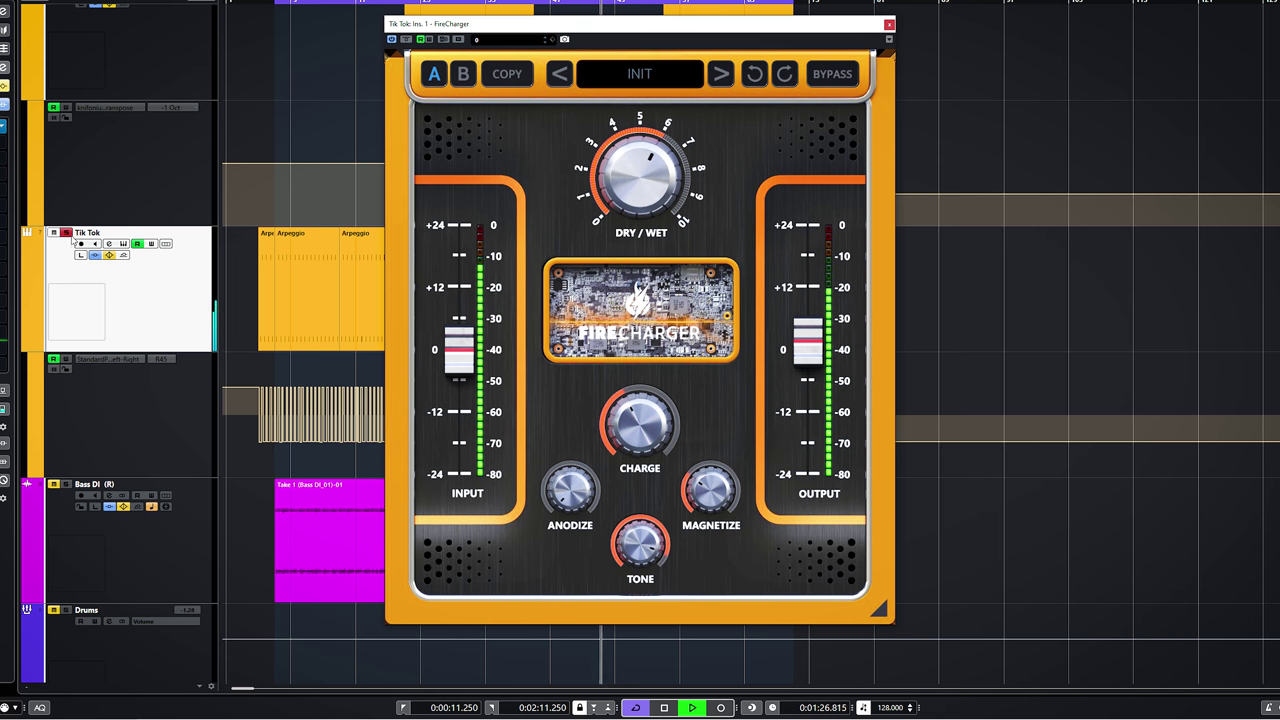
{"action": "left_click", "coordinate": [889, 24]}
Step: Select and solo the Guitar DI track, and open its FireCharger insert with playback moved to near the start of its clip
{"action": "scroll", "coordinate": [361, 257], "scroll_direction": "up", "scroll_amount": 3}
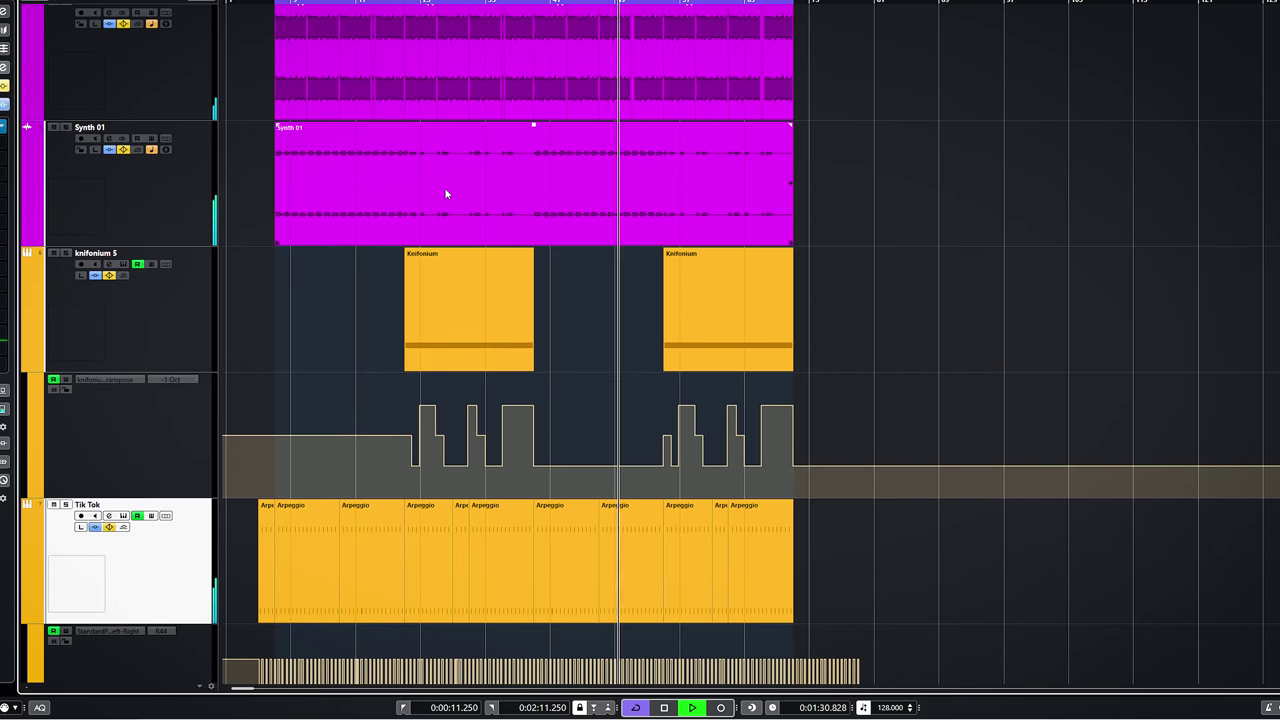
{"action": "scroll", "coordinate": [446, 193], "scroll_direction": "up", "scroll_amount": 6}
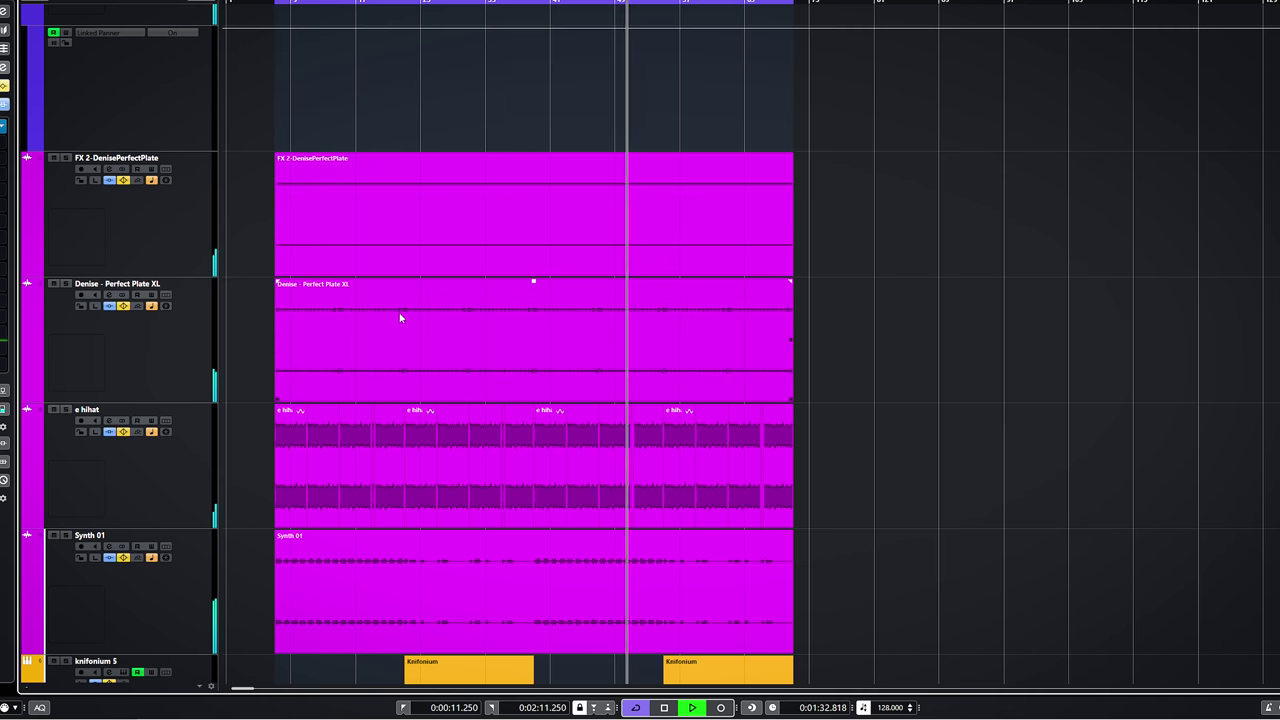
{"action": "scroll", "coordinate": [405, 315], "scroll_direction": "up", "scroll_amount": 2}
{"action": "scroll", "coordinate": [534, 320], "scroll_direction": "down", "scroll_amount": 6}
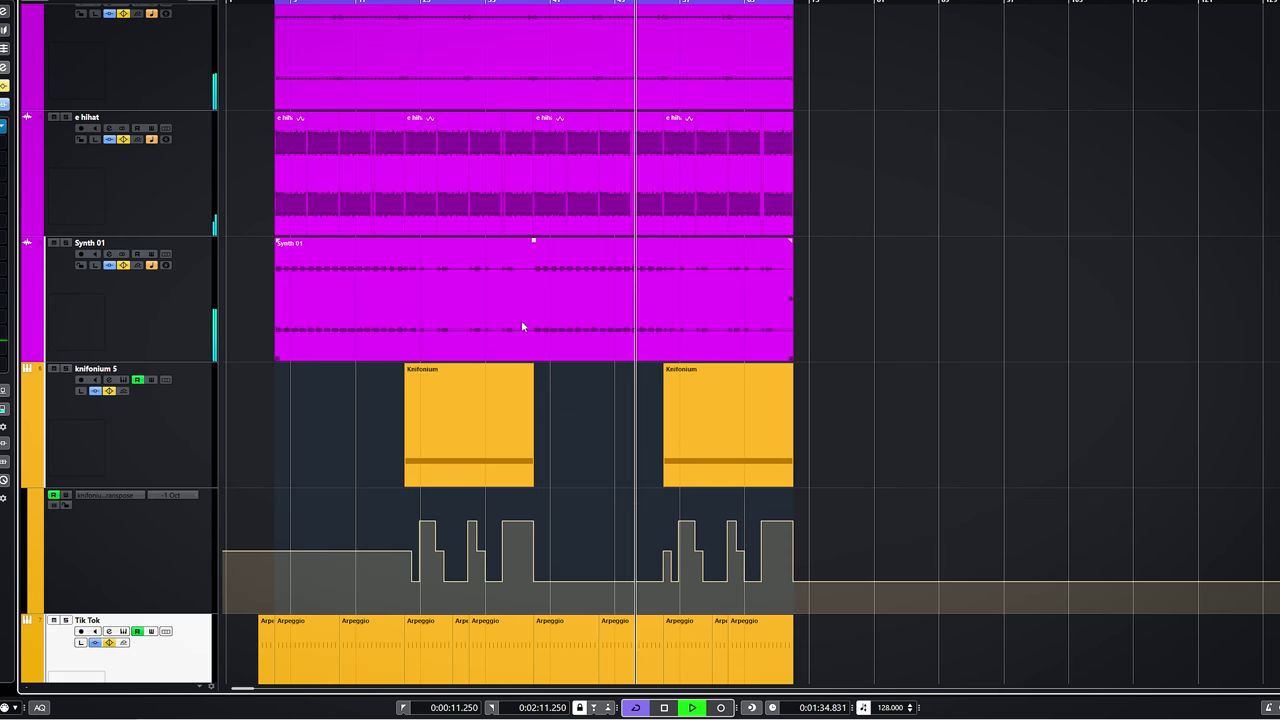
{"action": "scroll", "coordinate": [522, 326], "scroll_direction": "down", "scroll_amount": 6}
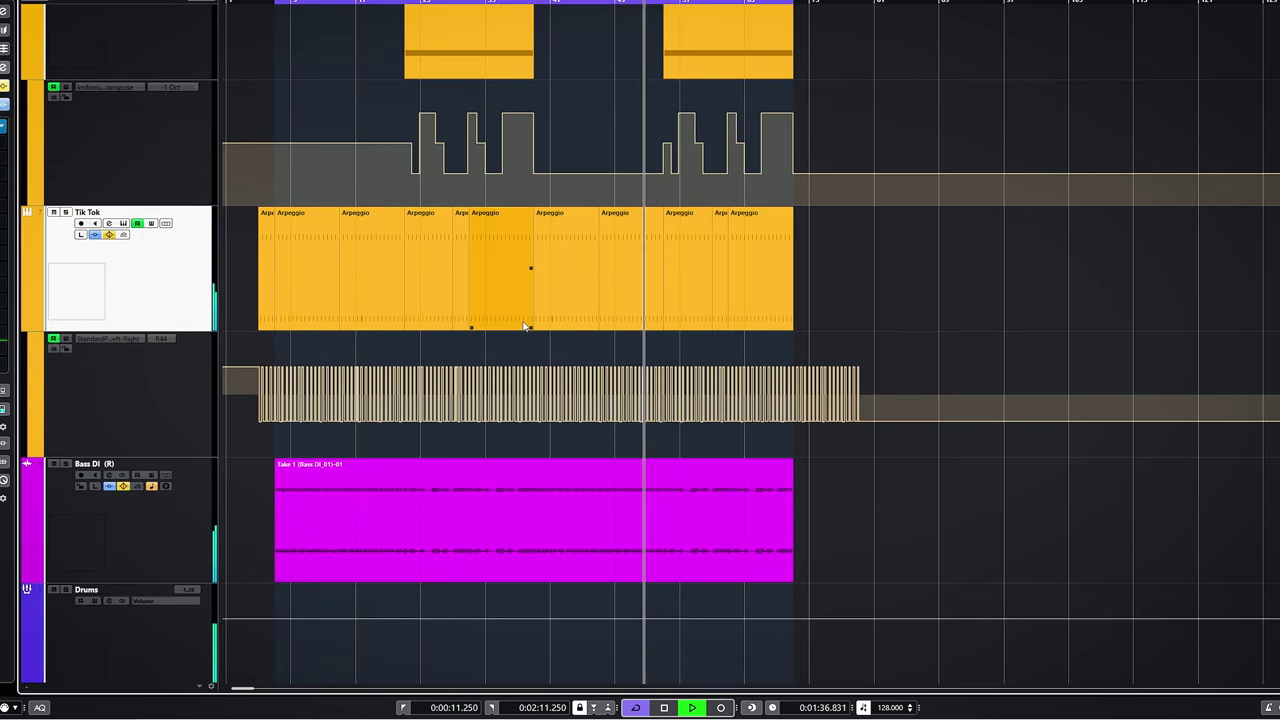
{"action": "scroll", "coordinate": [522, 326], "scroll_direction": "down", "scroll_amount": 4}
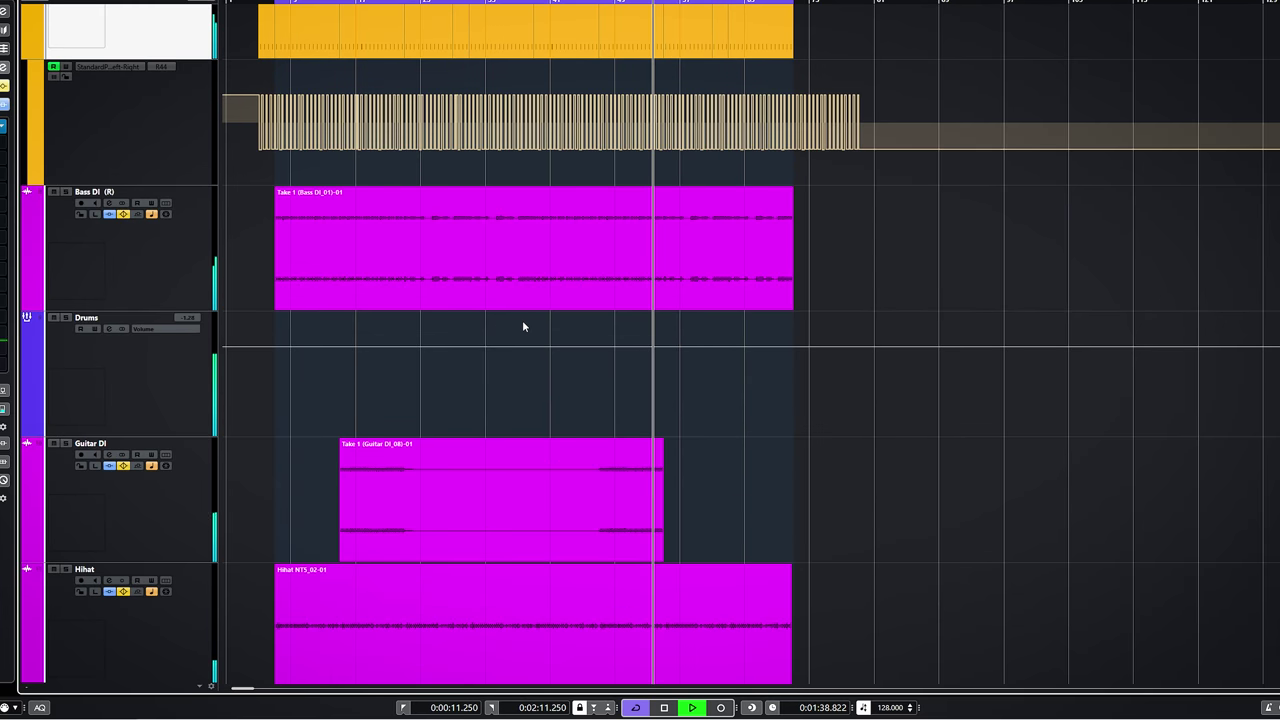
{"action": "left_click", "coordinate": [151, 500]}
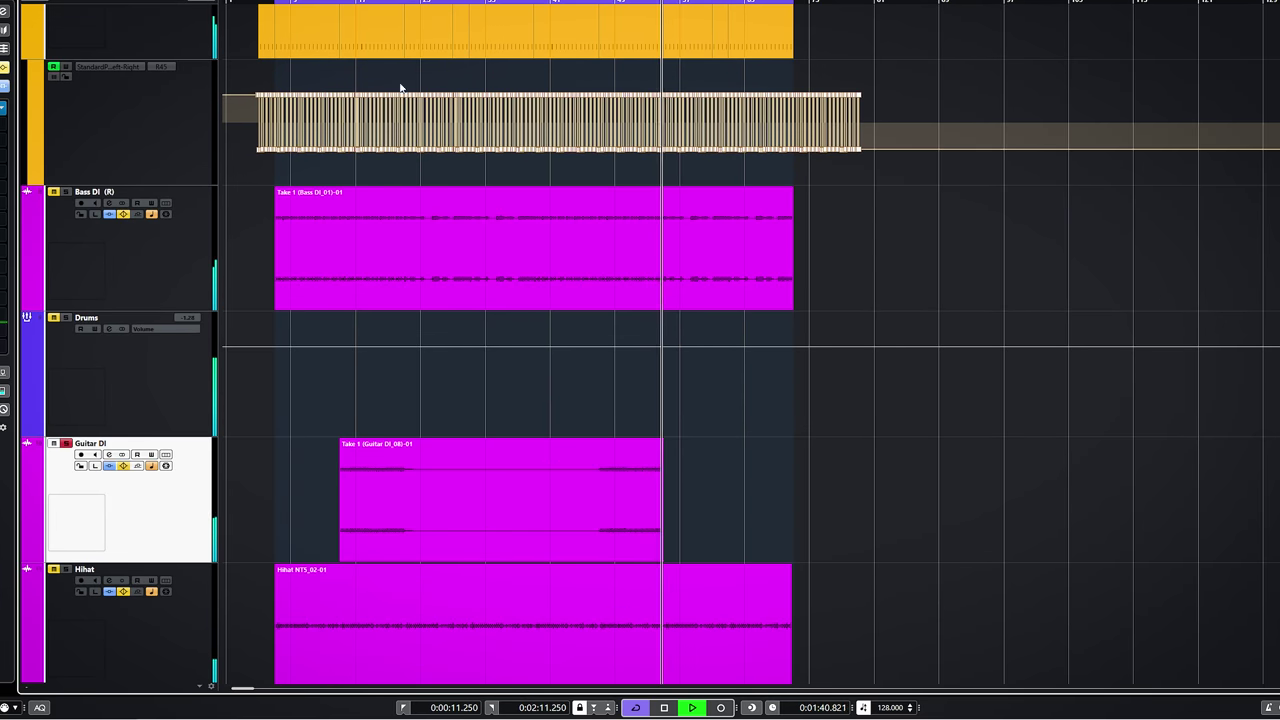
{"action": "left_click", "coordinate": [350, 48]}
{"action": "left_click", "coordinate": [4, 108]}
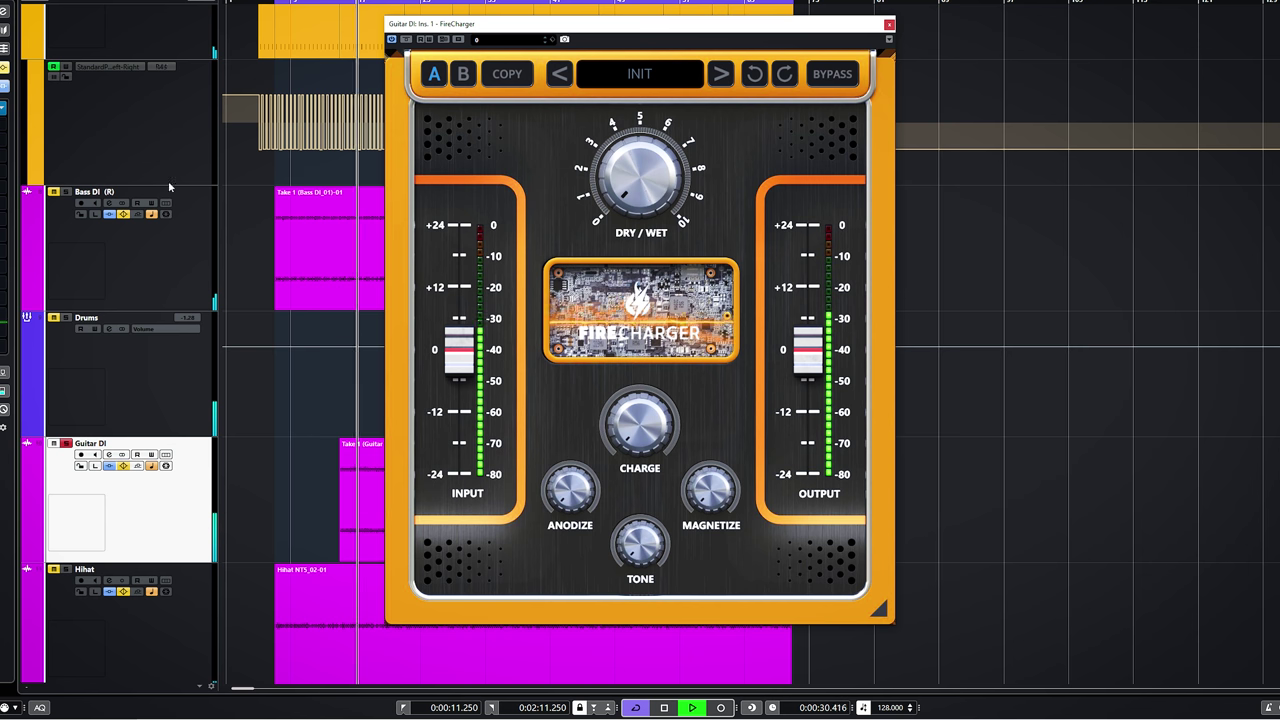
Step: Set Guitar DI's FireCharger to about 6.5 dry/wet with high Charge, Tone and Magnetize and light Anodize
{"action": "left_click_drag", "start_coordinate": [639, 426], "coordinate": [639, 320]}
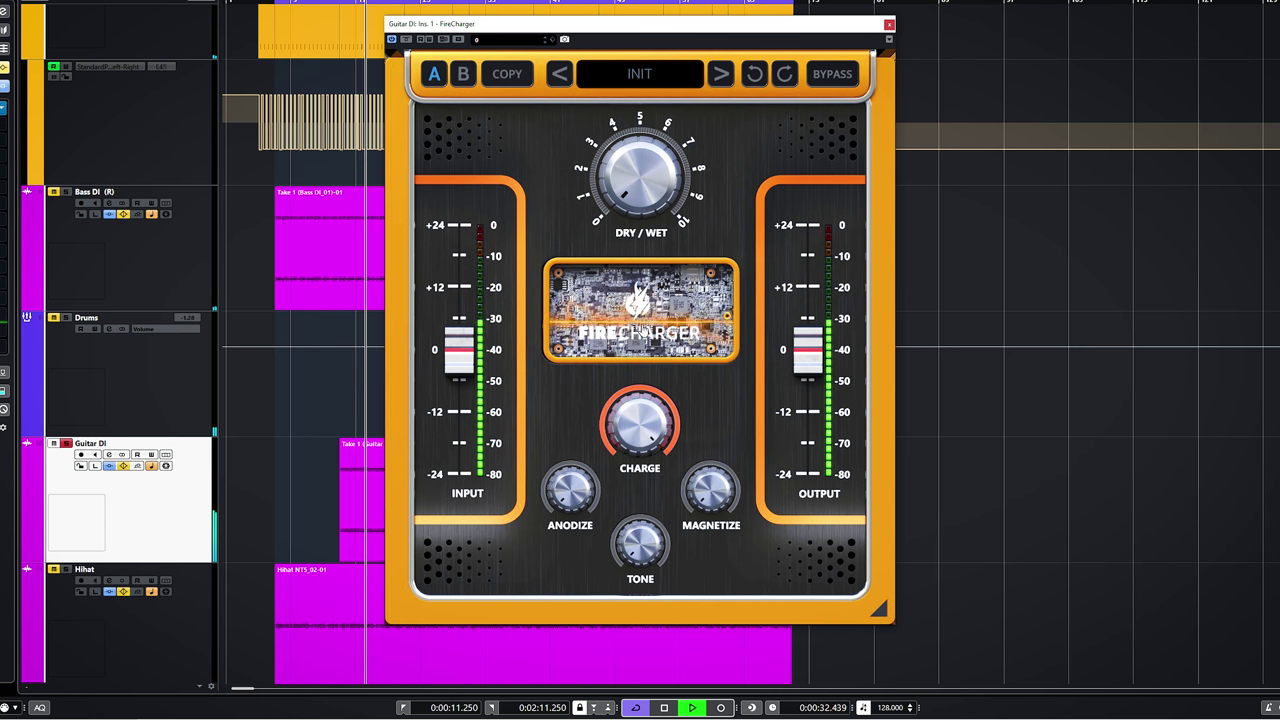
{"action": "left_click_drag", "start_coordinate": [639, 178], "coordinate": [639, 80]}
{"action": "left_click_drag", "start_coordinate": [625, 570], "coordinate": [616, 479]}
{"action": "left_click_drag", "start_coordinate": [708, 500], "coordinate": [716, 496]}
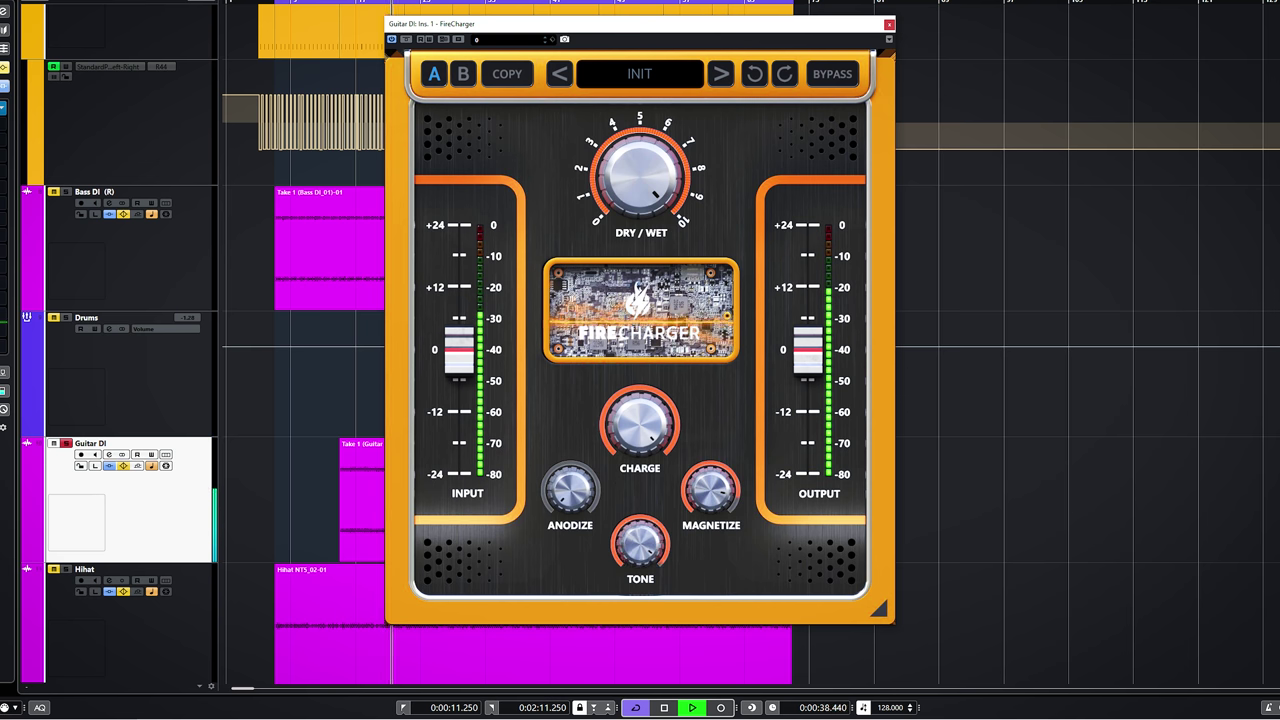
{"action": "left_click_drag", "start_coordinate": [654, 422], "coordinate": [632, 439]}
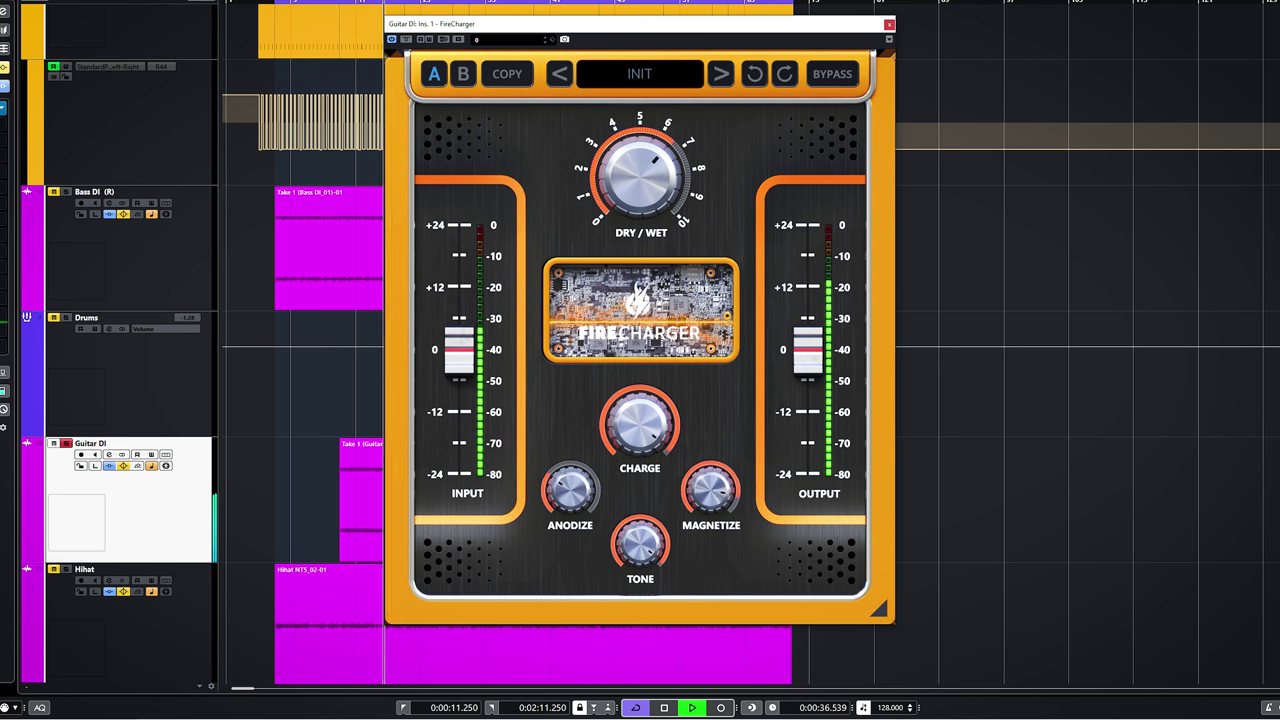
Step: Compare the guitar with FireCharger bypassed and active, lower its output to about -7 dB, and unsolo the track and close its plugin window
{"action": "left_click", "coordinate": [844, 81]}
{"action": "left_click", "coordinate": [355, 3]}
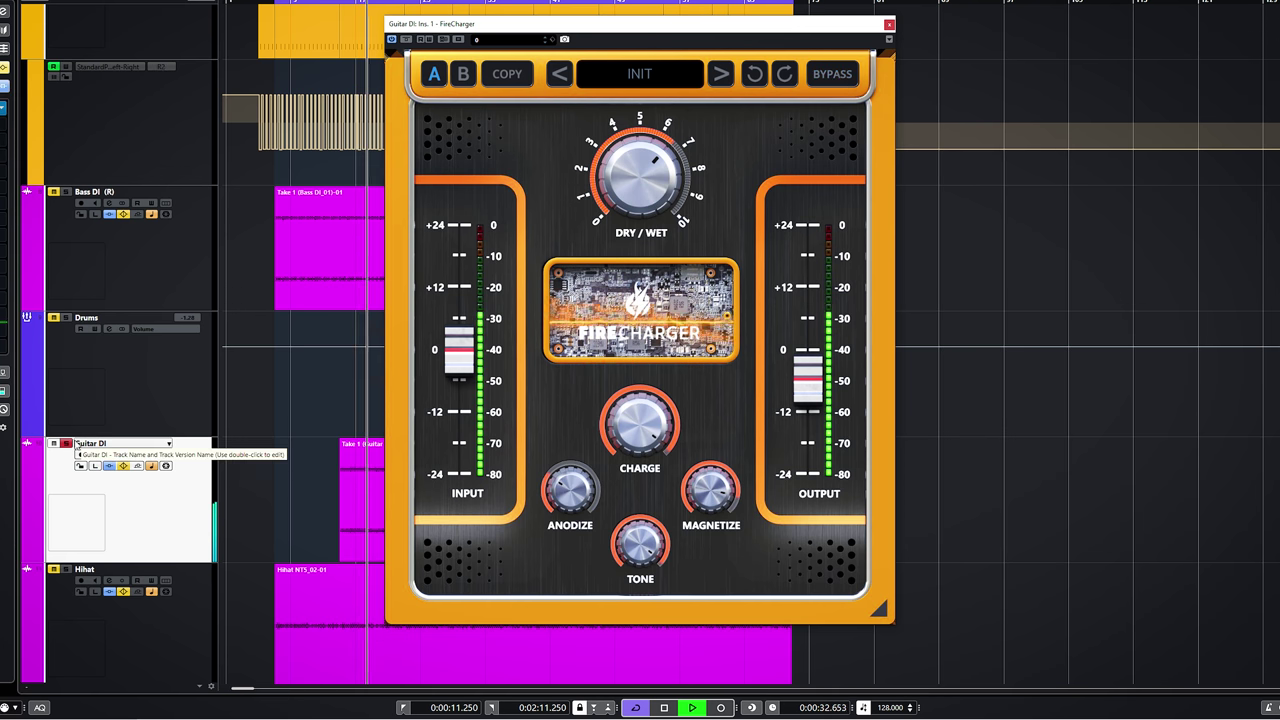
{"action": "left_click_drag", "start_coordinate": [812, 407], "coordinate": [812, 417]}
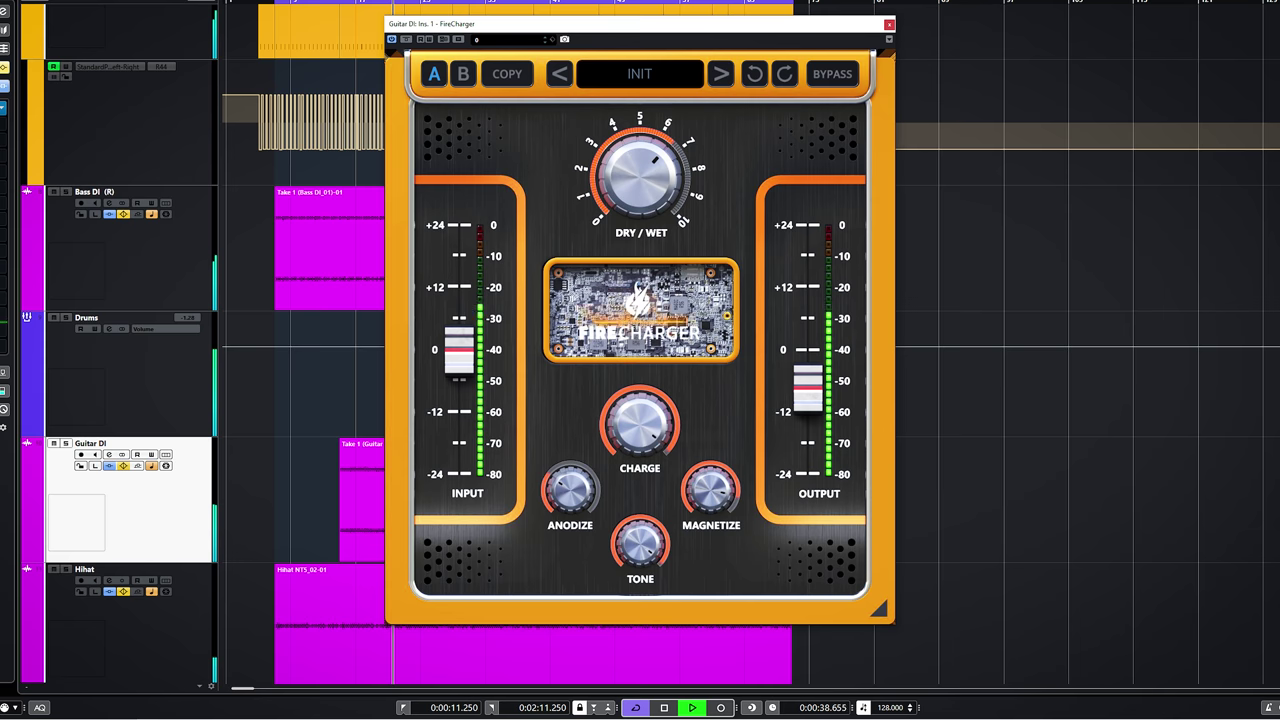
{"action": "left_click", "coordinate": [889, 25]}
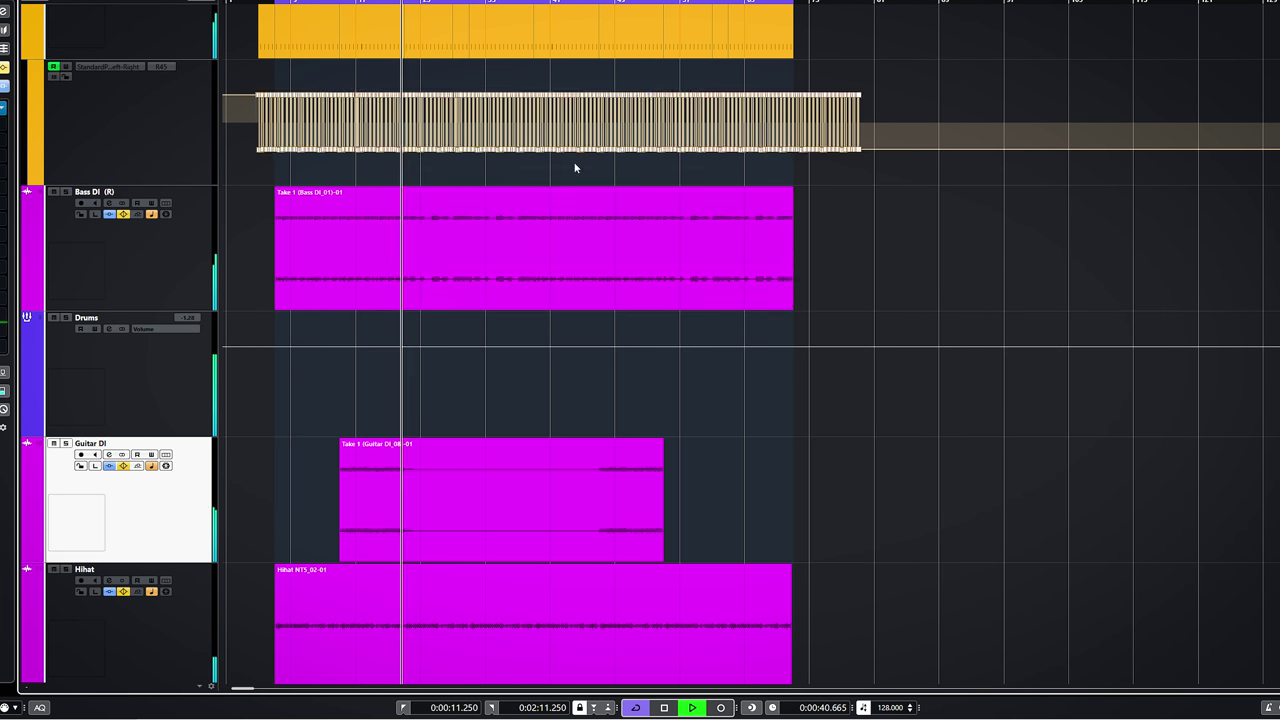
Step: Restart playback of the full mix near the guitar clip's start and open the Master channel's FireCharger insert over the project
{"action": "scroll", "coordinate": [325, 359], "scroll_direction": "down", "scroll_amount": 4}
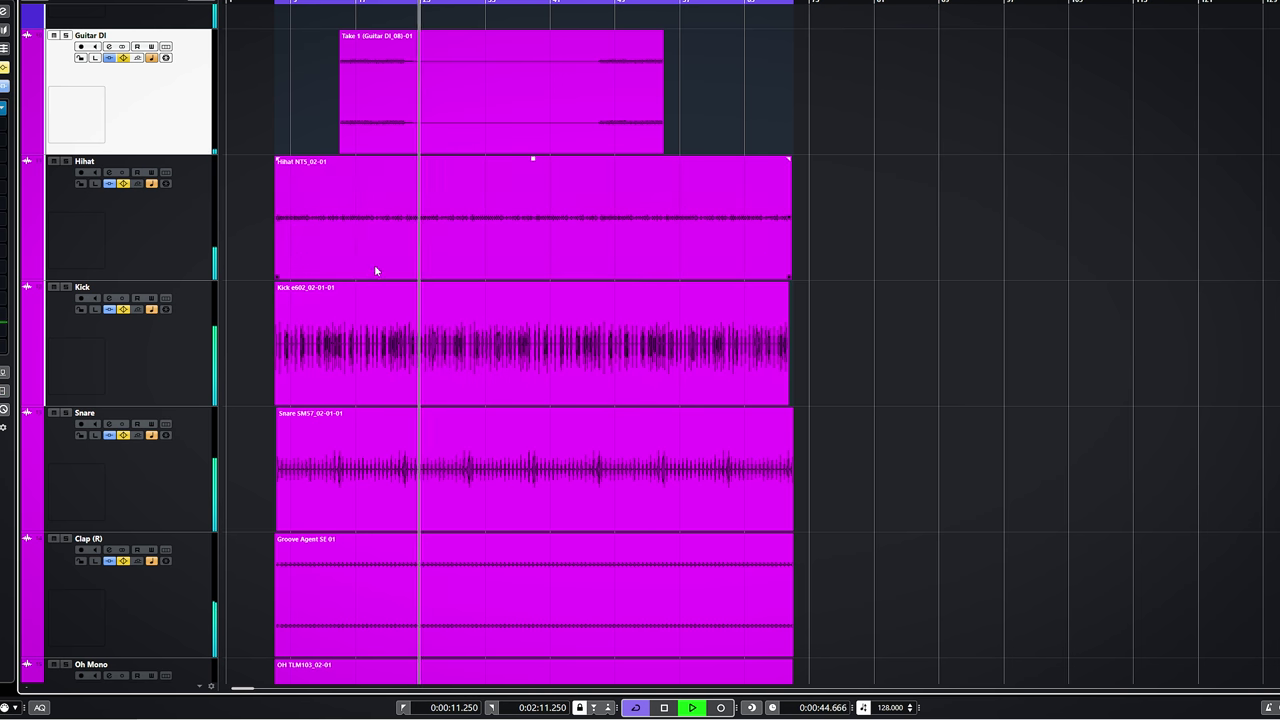
{"action": "left_click", "coordinate": [355, 3]}
{"action": "key", "text": "F3"}
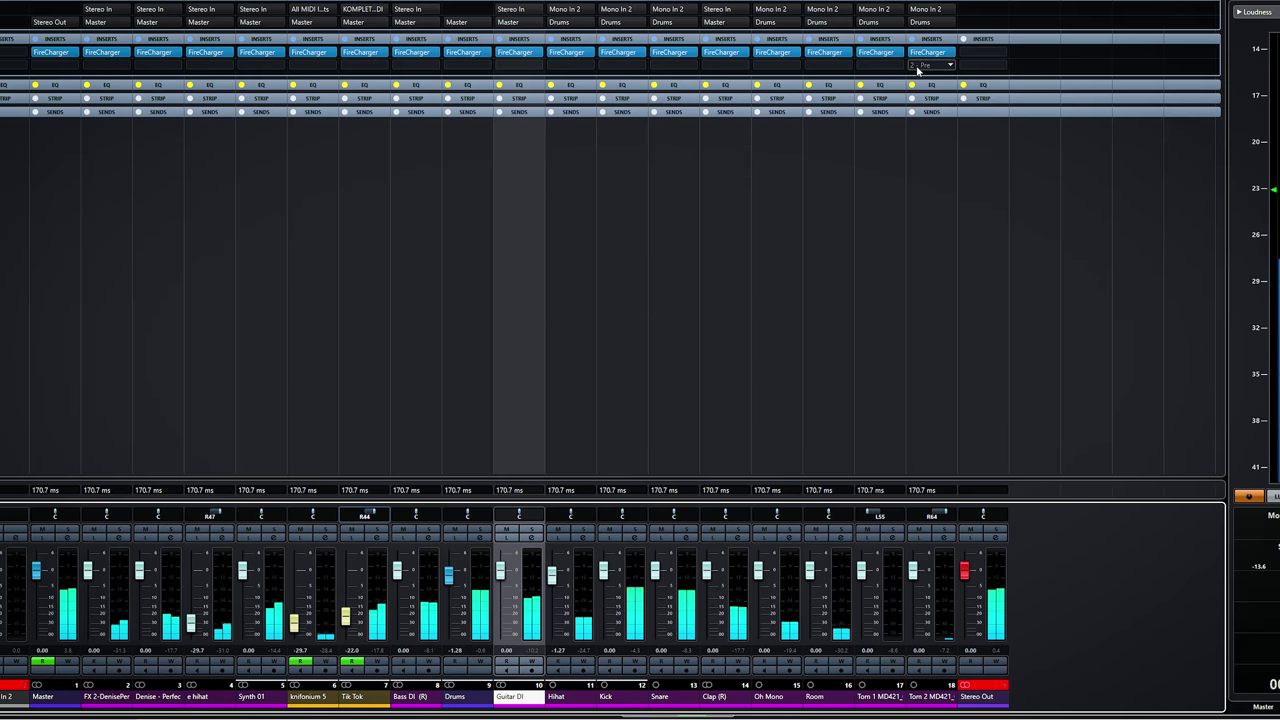
{"action": "left_click", "coordinate": [48, 52]}
{"action": "key", "text": "F3"}
{"action": "left_click_drag", "start_coordinate": [262, 22], "coordinate": [712, 17]}
Step: Set the master's FireCharger to about 2 dry/wet, moderate Charge and about -1 dB output, and compare it with bypass
{"action": "left_click_drag", "start_coordinate": [710, 186], "coordinate": [706, 115]}
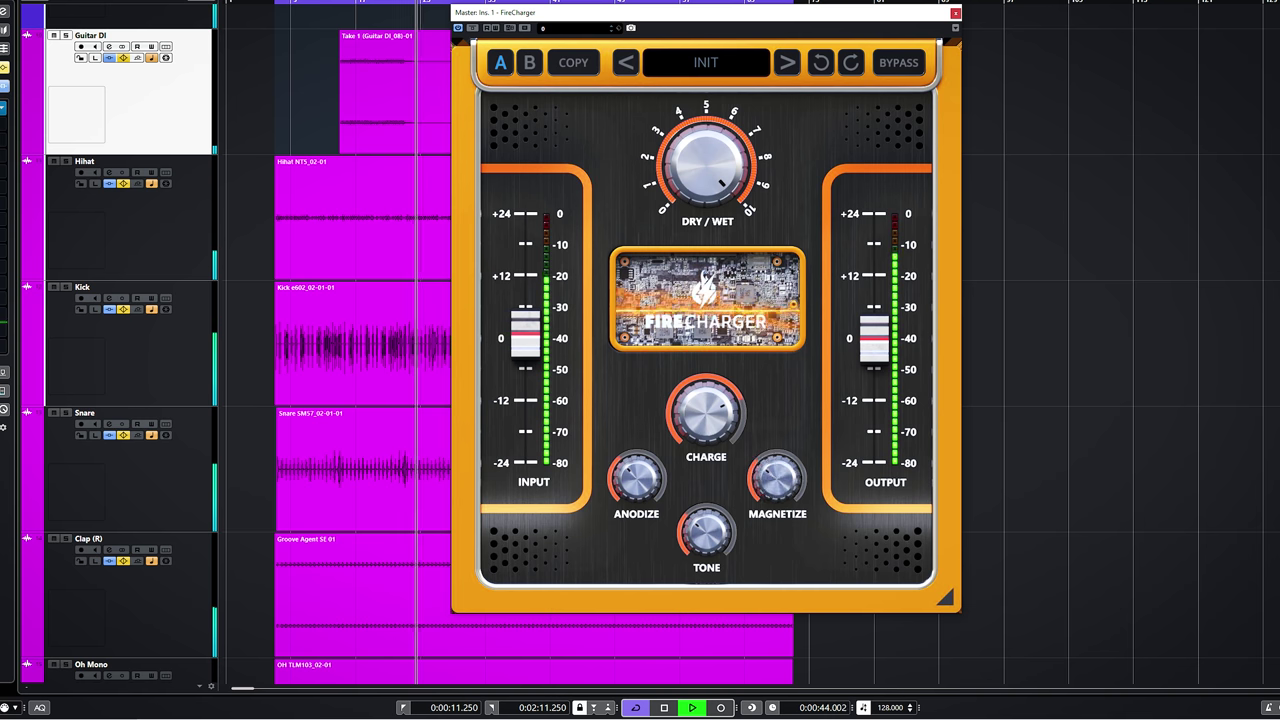
{"action": "left_click_drag", "start_coordinate": [706, 412], "coordinate": [706, 432]}
{"action": "left_click_drag", "start_coordinate": [706, 165], "coordinate": [706, 210]}
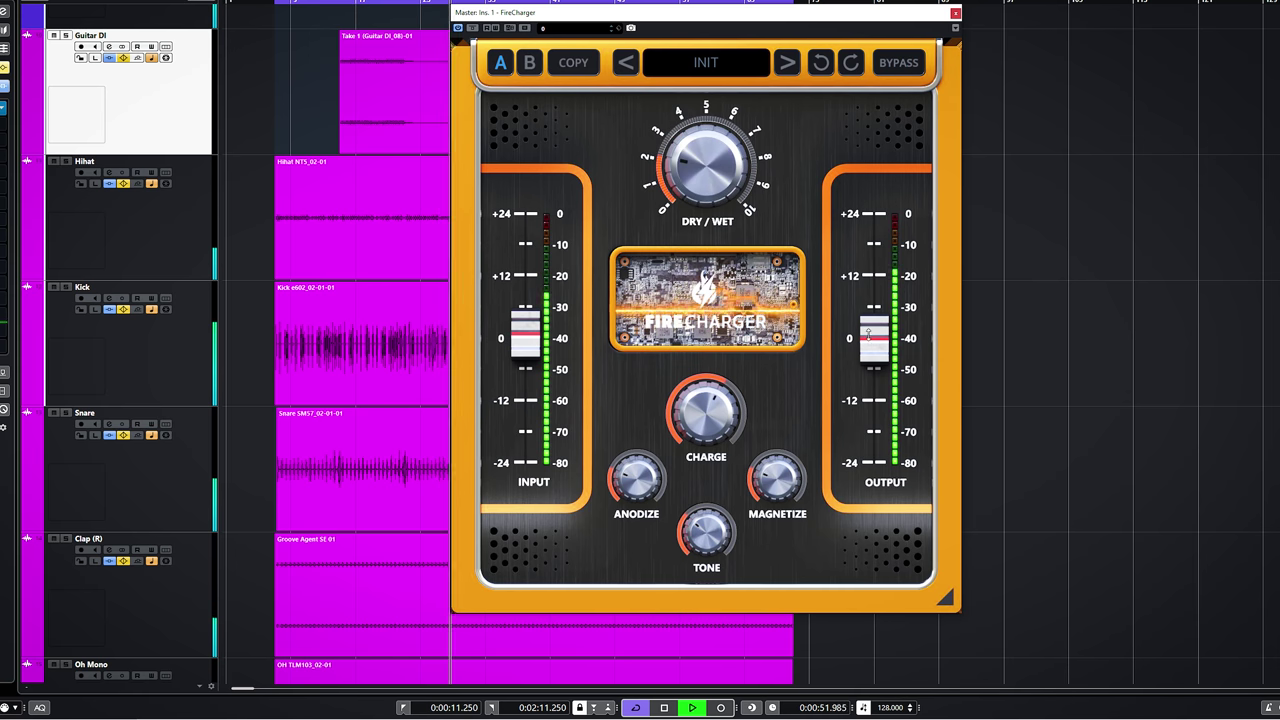
{"action": "left_click", "coordinate": [896, 68]}
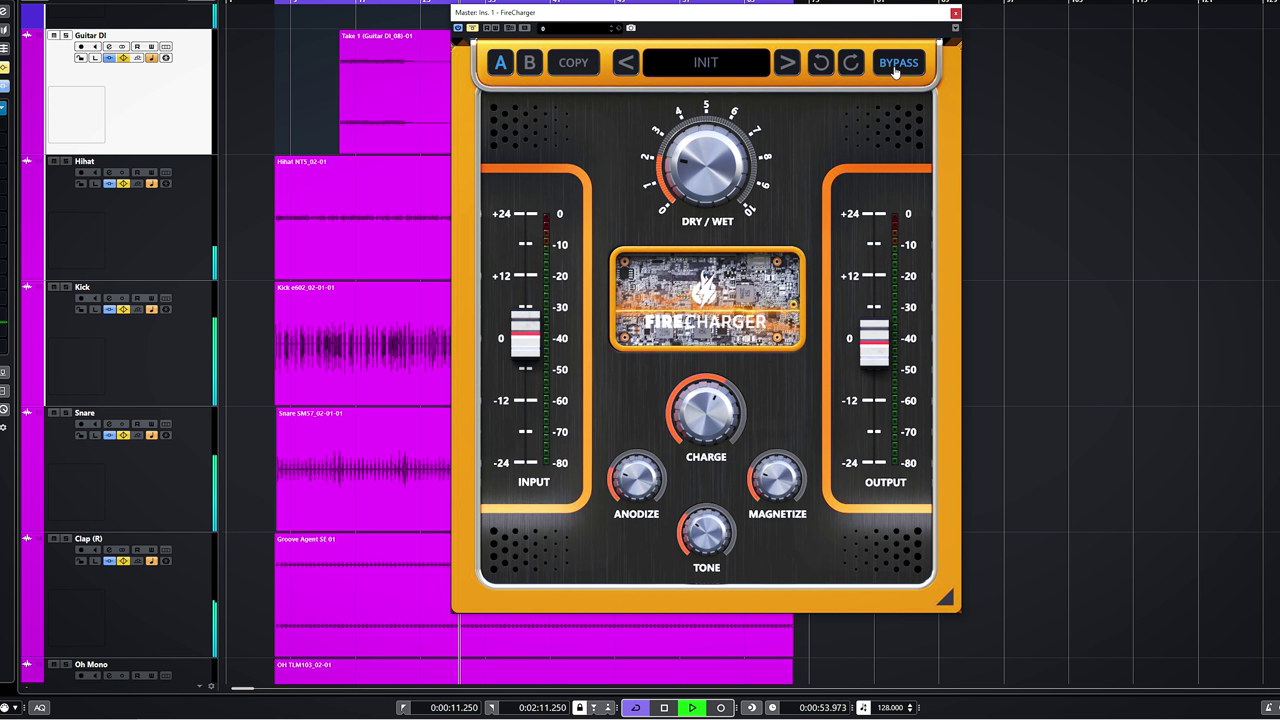
{"action": "left_click", "coordinate": [896, 68]}
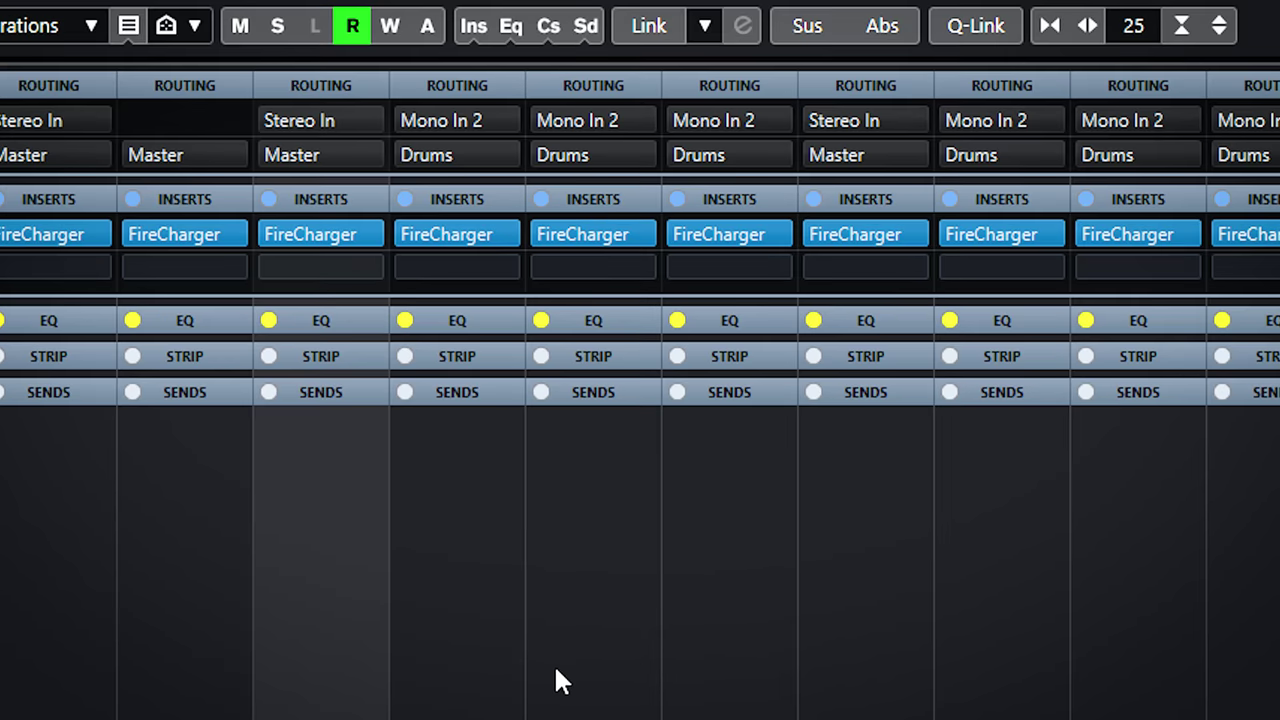
Step: Compare the full mix with the inserts on all mixer channels bypassed and active
{"action": "left_click", "coordinate": [467, 26]}
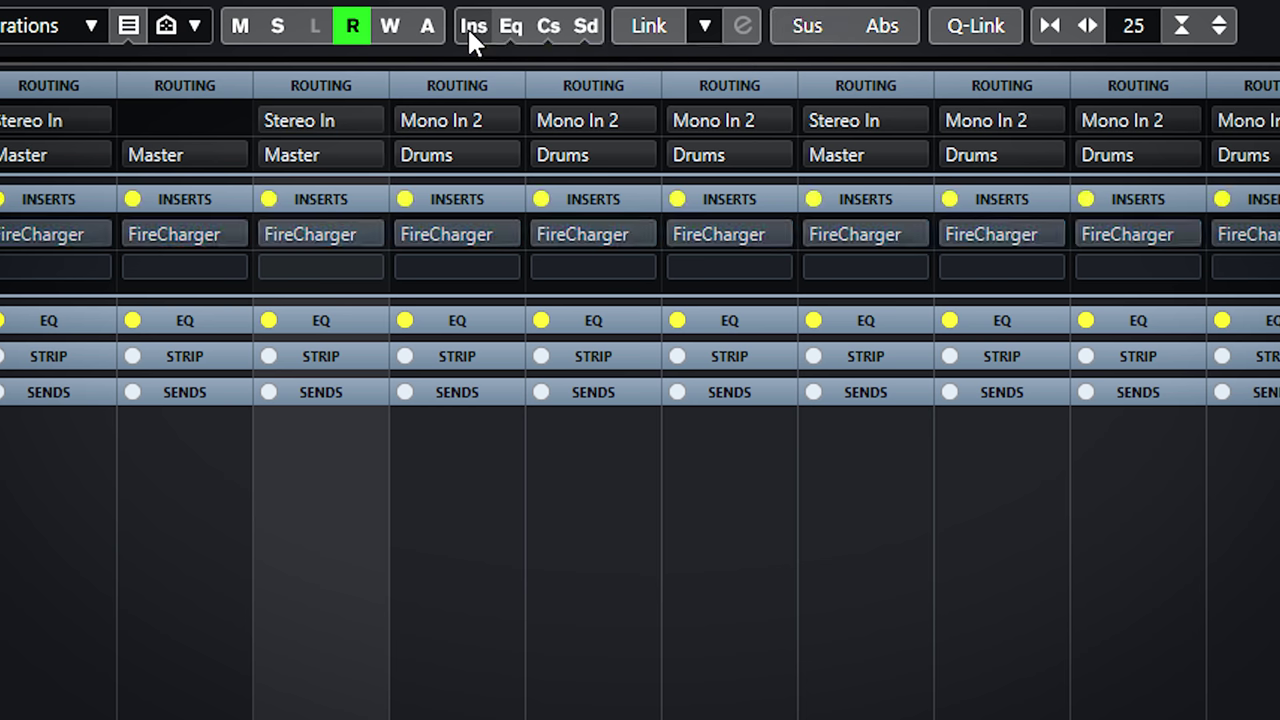
{"action": "key", "text": "alt"}
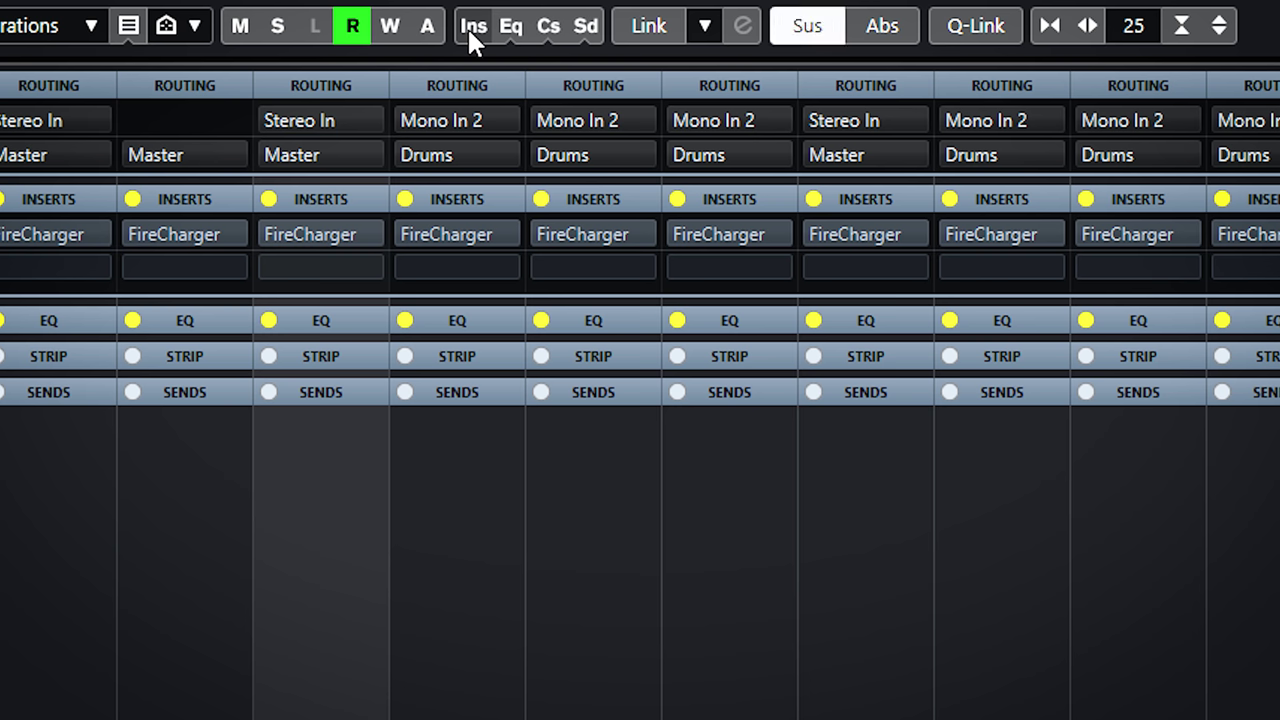
{"action": "left_click", "coordinate": [467, 26]}
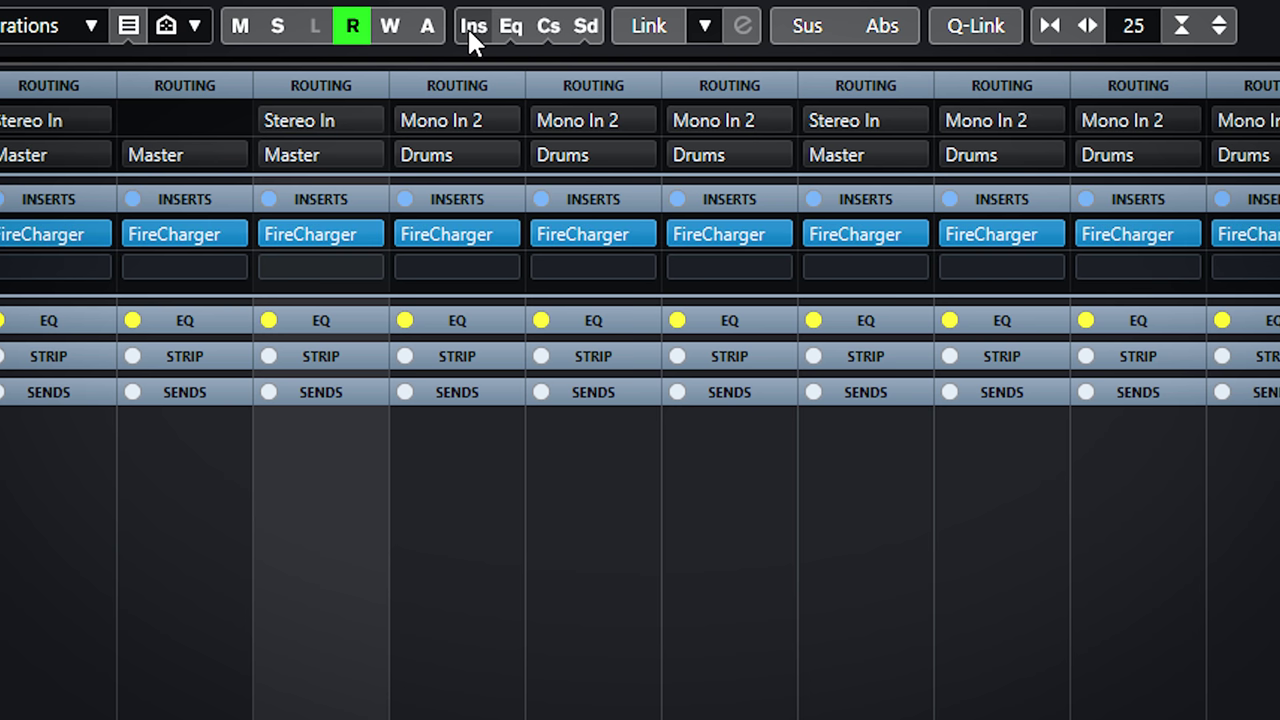